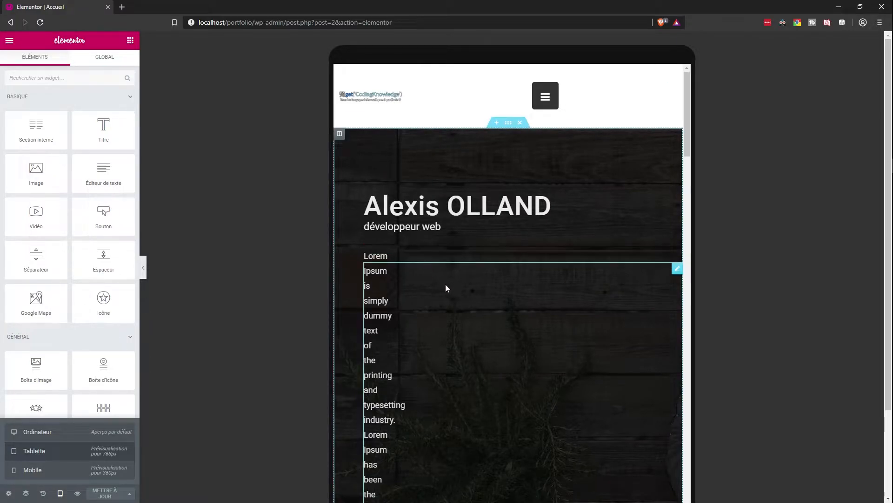
Step: Set the tablet column width to 100% for both header columns, the logo column and the navigation menu column
{"action": "scroll", "coordinate": [435, 303], "scroll_direction": "down", "scroll_amount": 3}
{"action": "scroll", "coordinate": [533, 235], "scroll_direction": "up", "scroll_amount": 1}
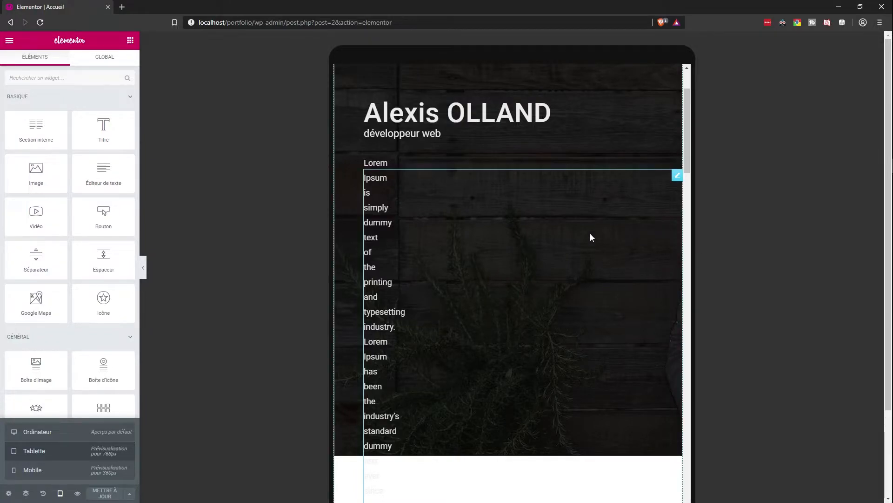
{"action": "scroll", "coordinate": [624, 266], "scroll_direction": "down", "scroll_amount": 2}
{"action": "scroll", "coordinate": [625, 265], "scroll_direction": "down", "scroll_amount": 10}
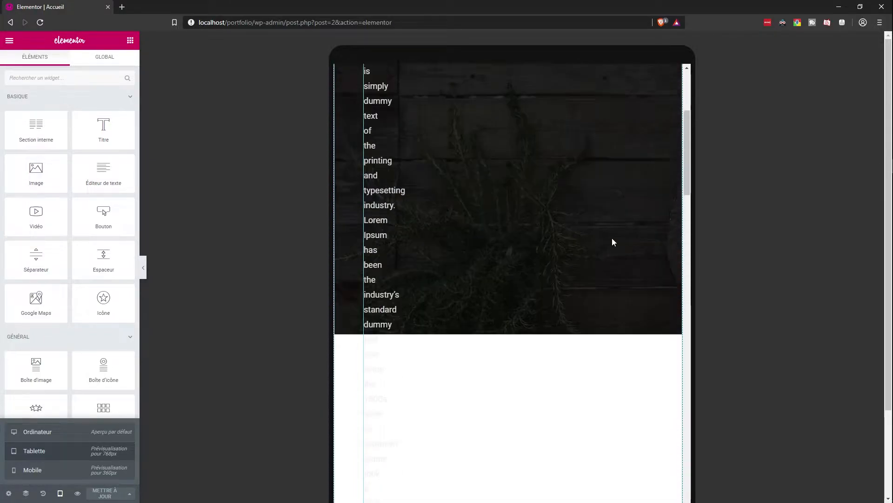
{"action": "scroll", "coordinate": [450, 269], "scroll_direction": "up", "scroll_amount": 10}
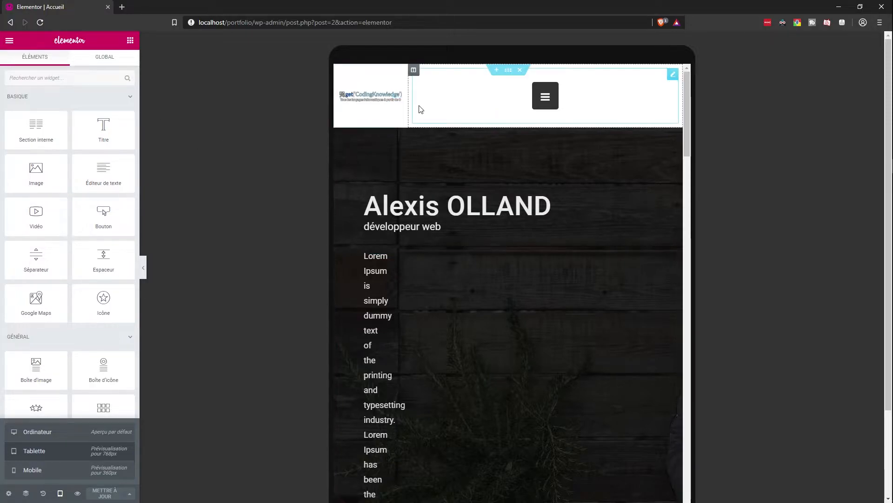
{"action": "left_click", "coordinate": [340, 70]}
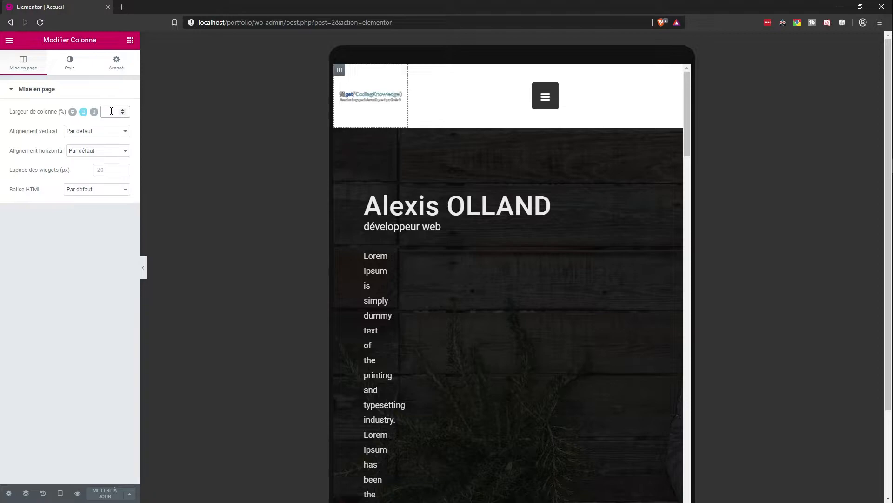
{"action": "type", "text": "100"}
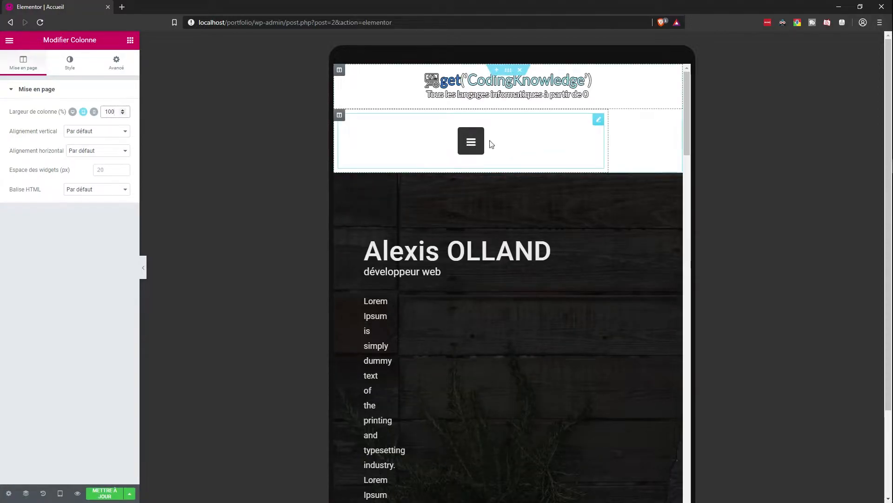
{"action": "left_click", "coordinate": [340, 117]}
{"action": "type", "text": "100"}
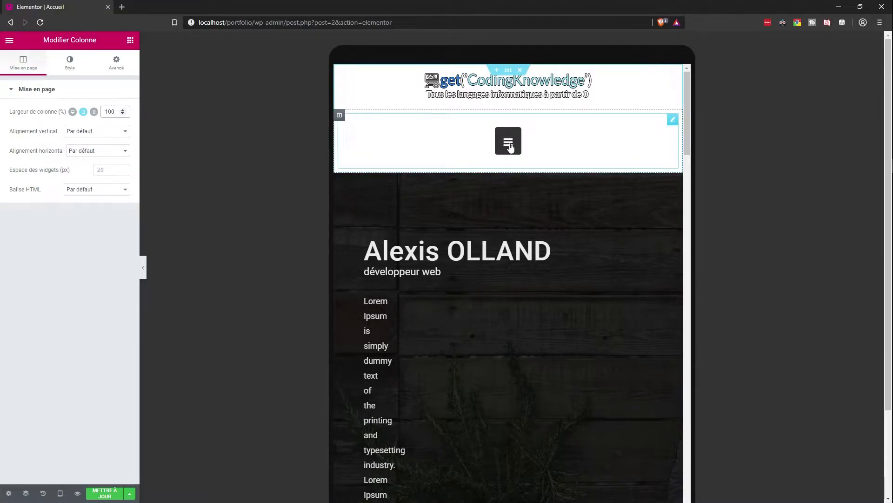
{"action": "left_click", "coordinate": [510, 145]}
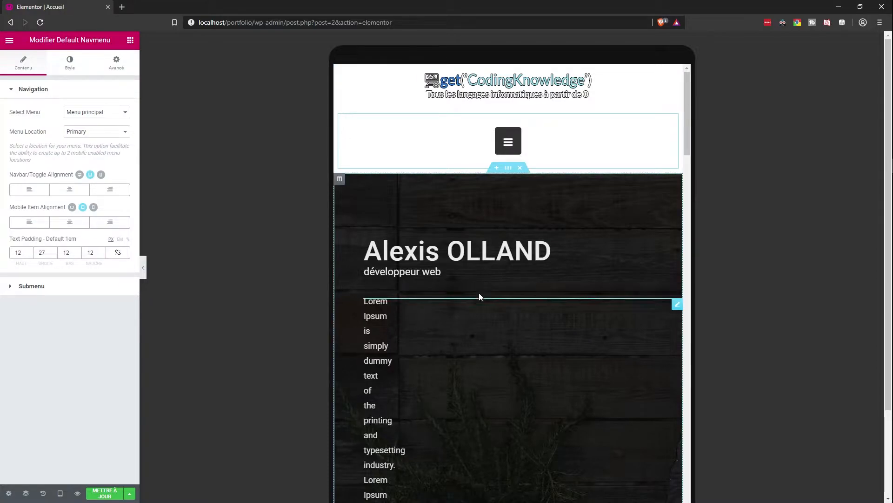
Step: Unlink the name heading's tablet margin values and set its top margin to -105 px
{"action": "left_click", "coordinate": [550, 251]}
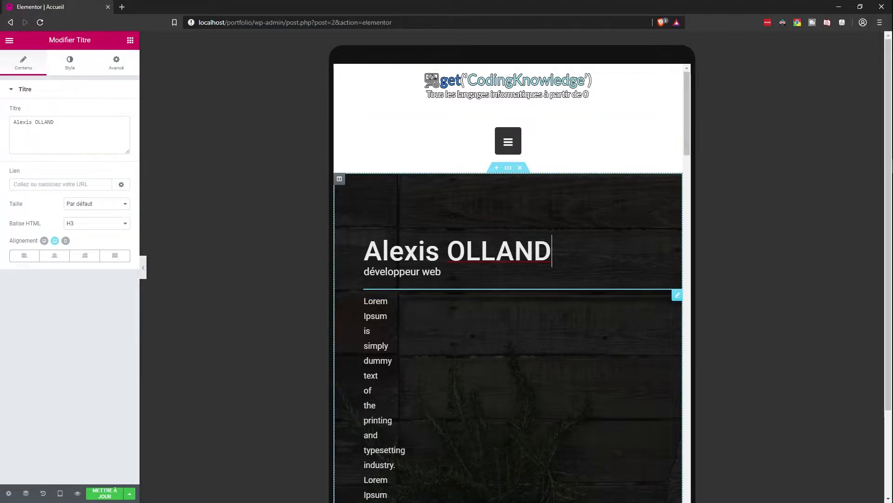
{"action": "left_click", "coordinate": [111, 69]}
{"action": "left_click", "coordinate": [120, 126]}
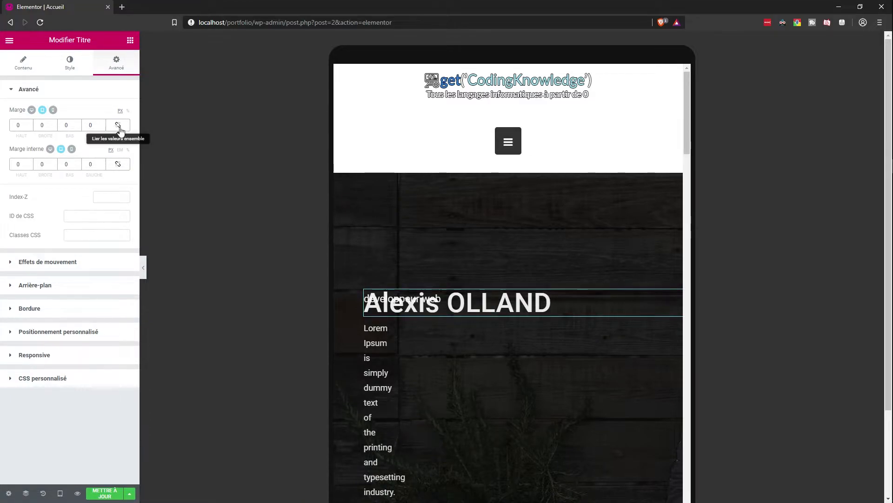
{"action": "left_click", "coordinate": [31, 110]}
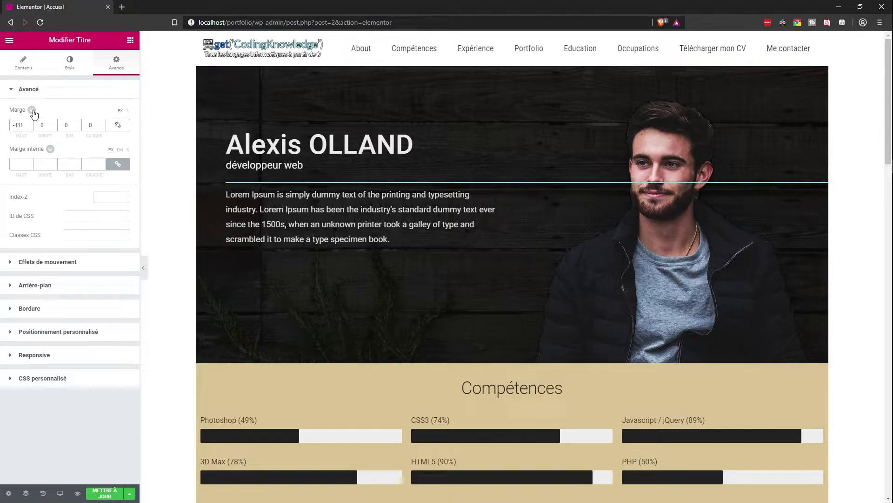
{"action": "left_click", "coordinate": [60, 493]}
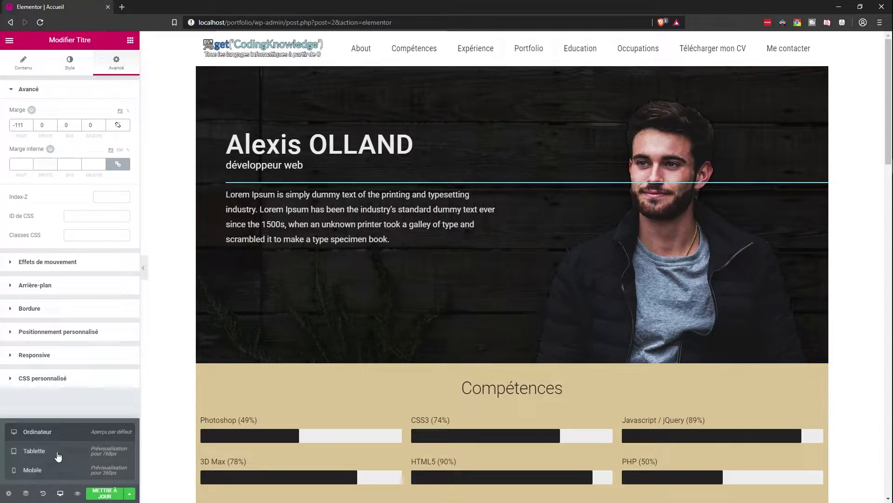
{"action": "left_click", "coordinate": [55, 450]}
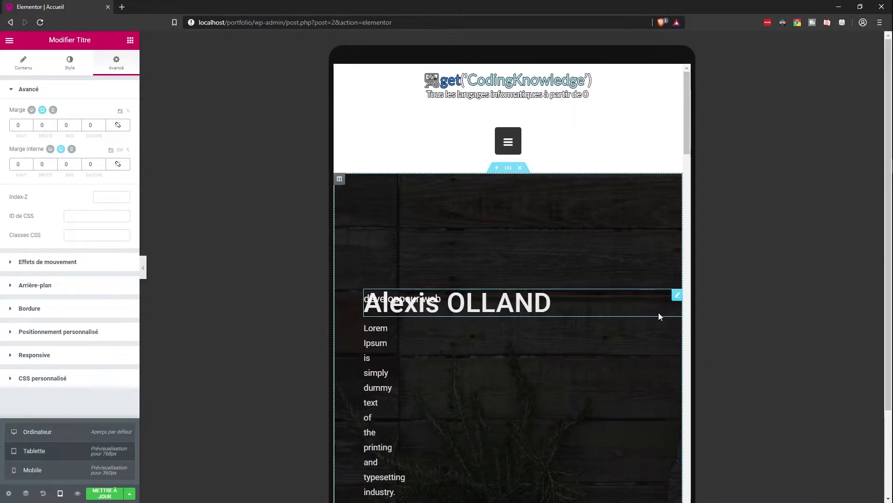
{"action": "left_click_drag", "start_coordinate": [22, 126], "coordinate": [17, 126]}
{"action": "left_click", "coordinate": [29, 128]}
{"action": "left_click_drag", "start_coordinate": [29, 127], "coordinate": [28, 128]}
Step: Unlink the intro paragraph's tablet inner margin values and set the right one to 50 px
{"action": "scroll", "coordinate": [597, 199], "scroll_direction": "down", "scroll_amount": 3}
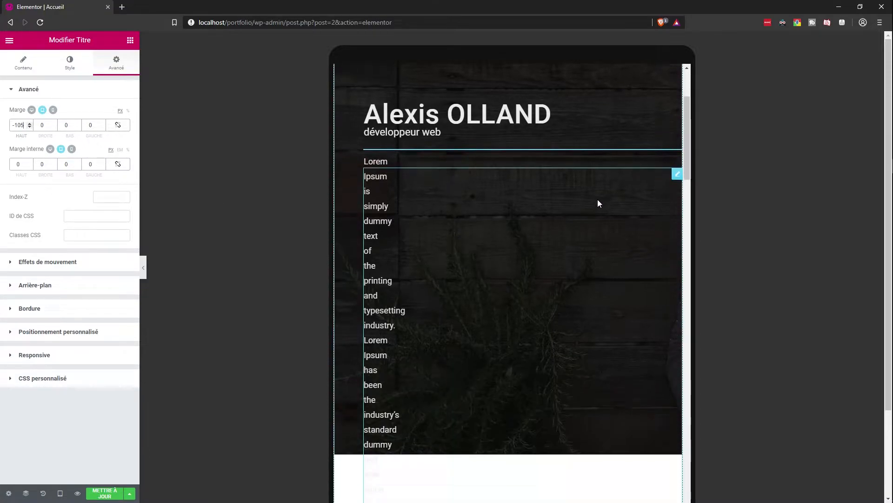
{"action": "left_click", "coordinate": [677, 176]}
{"action": "left_click", "coordinate": [116, 63]}
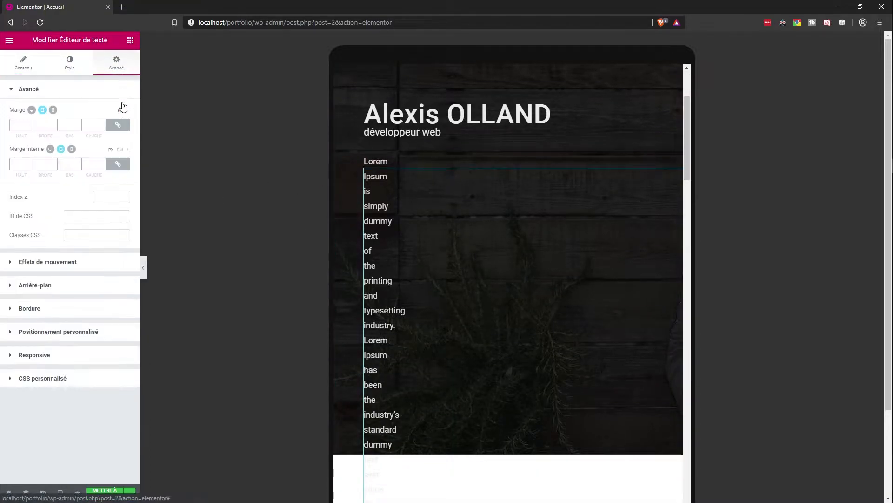
{"action": "left_click", "coordinate": [120, 171]}
{"action": "scroll", "coordinate": [601, 236], "scroll_direction": "up", "scroll_amount": 1}
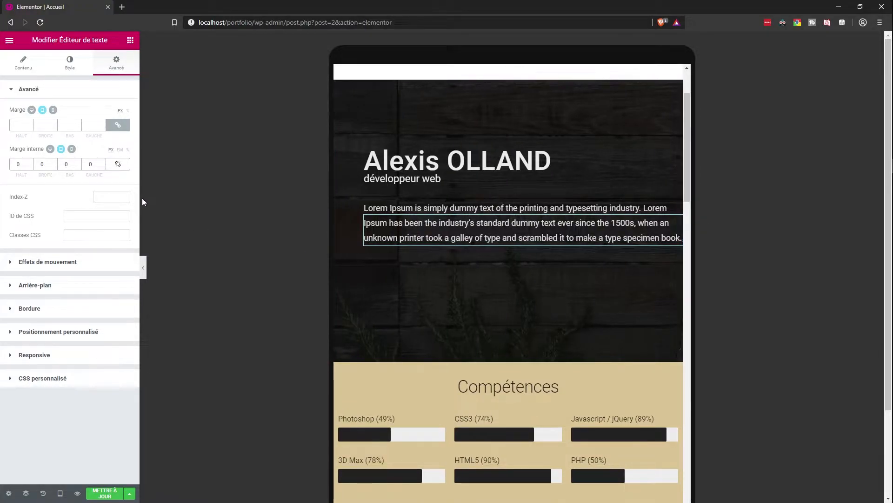
{"action": "type", "text": "5"}
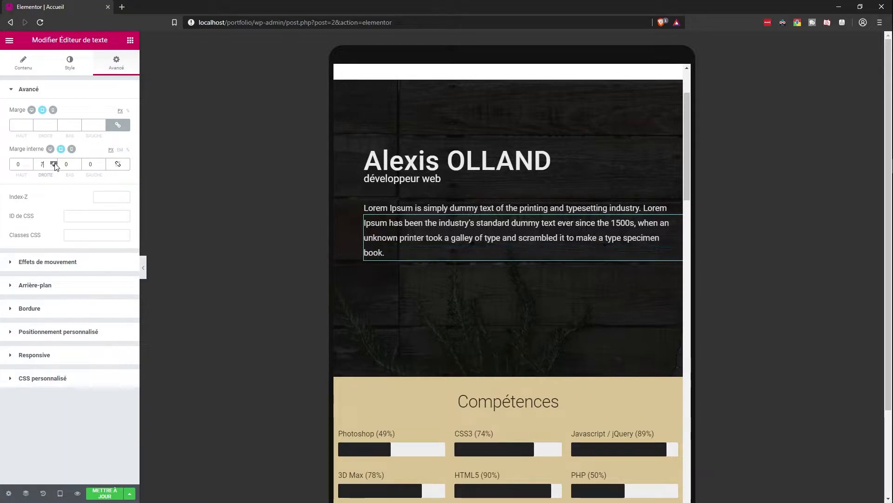
{"action": "left_click", "coordinate": [54, 164]}
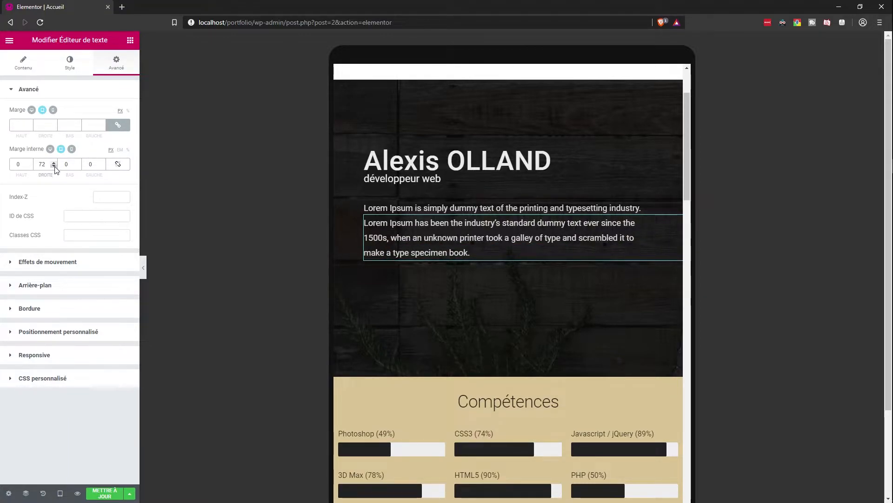
{"action": "left_click", "coordinate": [55, 166]}
{"action": "left_click", "coordinate": [54, 166]}
{"action": "left_click", "coordinate": [54, 167]}
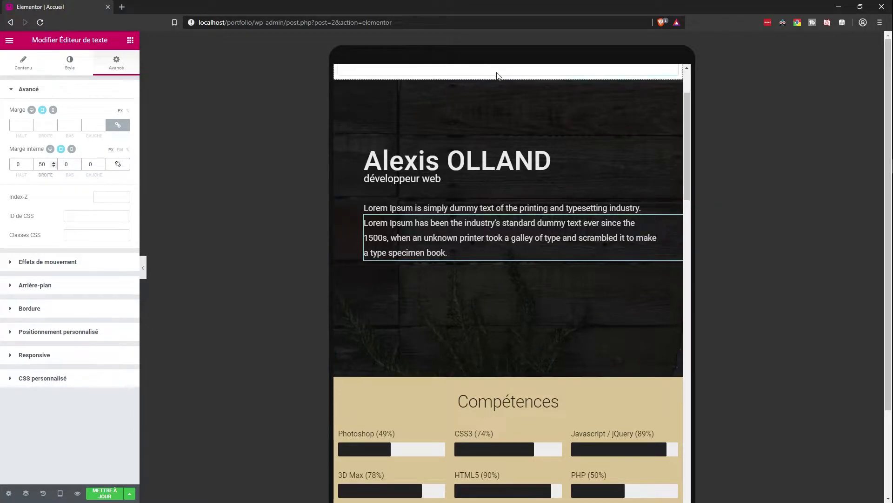
Step: Set the hero column's tablet width to 100% and open its background style settings
{"action": "left_click", "coordinate": [339, 87]}
{"action": "left_click", "coordinate": [113, 114]}
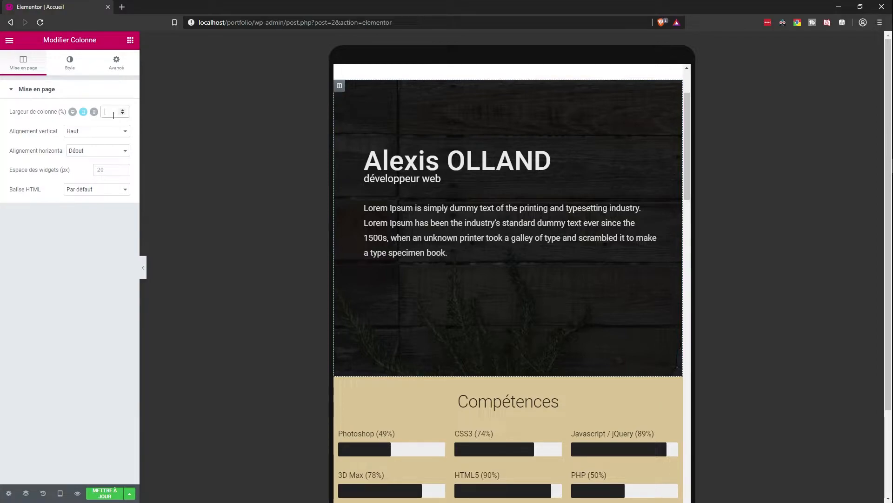
{"action": "type", "text": "100"}
{"action": "left_click", "coordinate": [70, 70]}
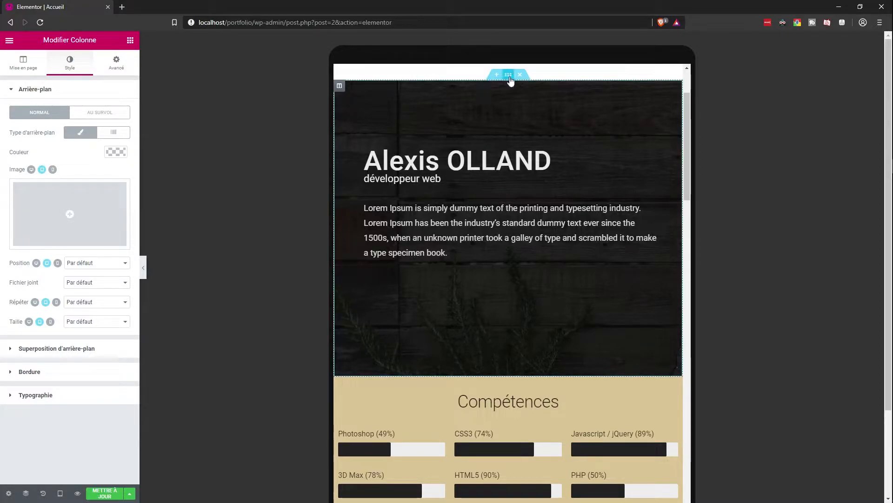
Step: Try the Centre gauche and Centre centré background positions on the hero column for tablet
{"action": "left_click", "coordinate": [509, 75]}
{"action": "left_click", "coordinate": [71, 75]}
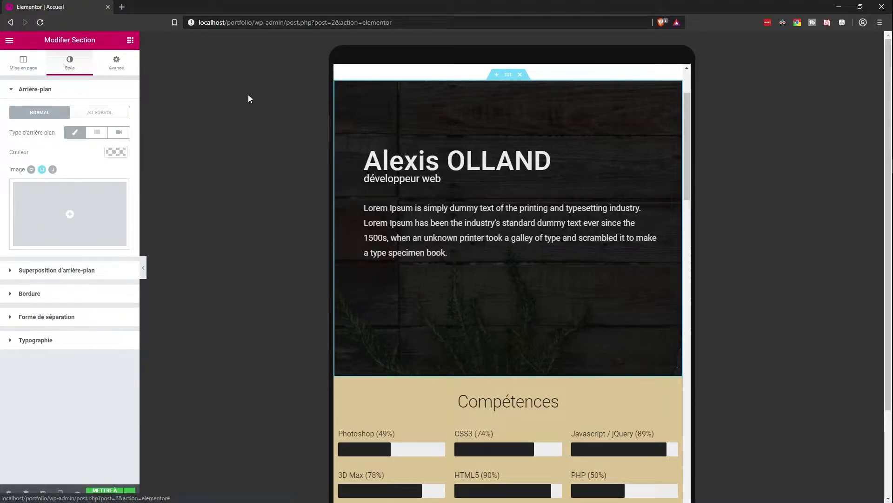
{"action": "left_click", "coordinate": [341, 88]}
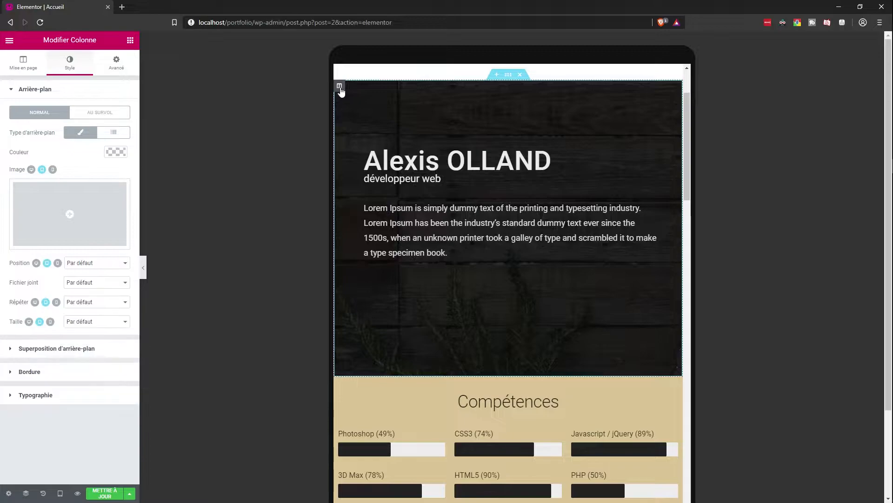
{"action": "right_click", "coordinate": [94, 271]}
{"action": "key", "text": "Escape"}
{"action": "left_click", "coordinate": [98, 264]}
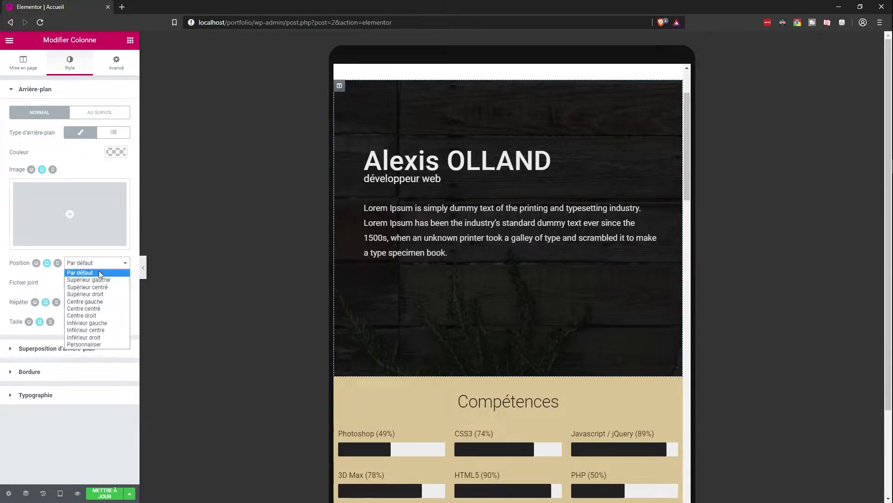
{"action": "left_click", "coordinate": [95, 302]}
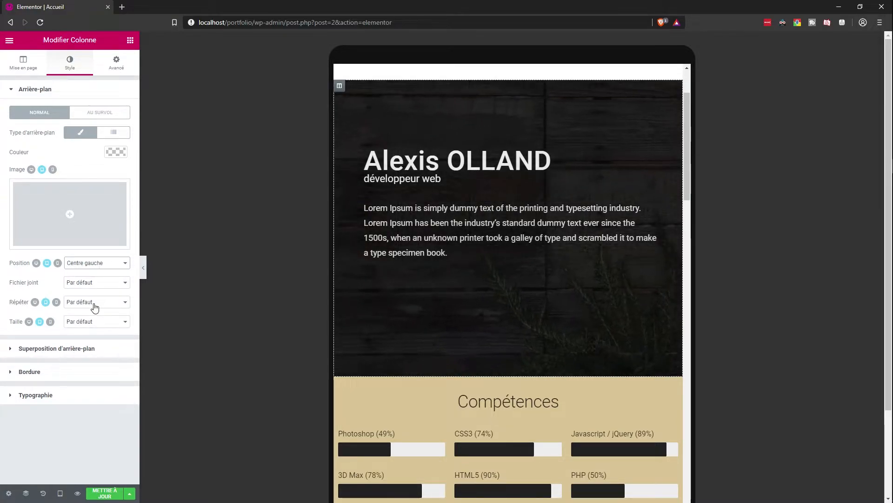
{"action": "left_click", "coordinate": [89, 269]}
{"action": "left_click", "coordinate": [91, 308]}
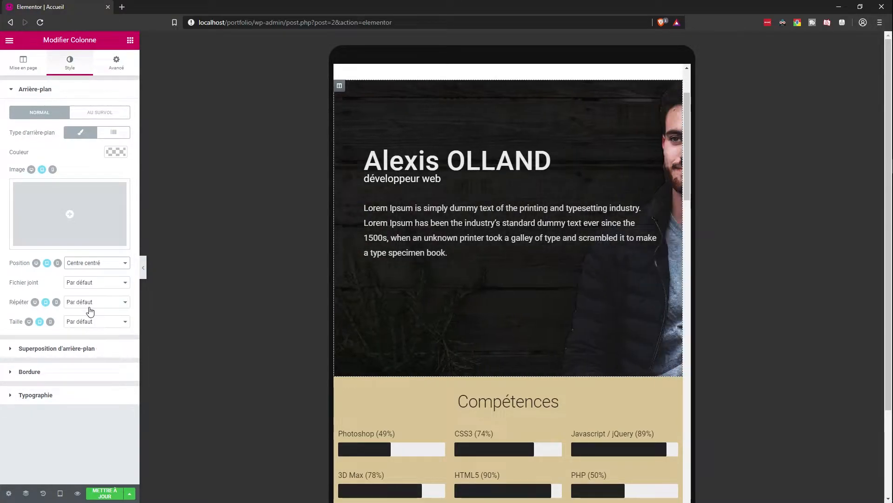
Step: Set the hero column's tablet background position to Personnaliser with Position X -721 px and Position Y -26 px
{"action": "left_click", "coordinate": [98, 262]}
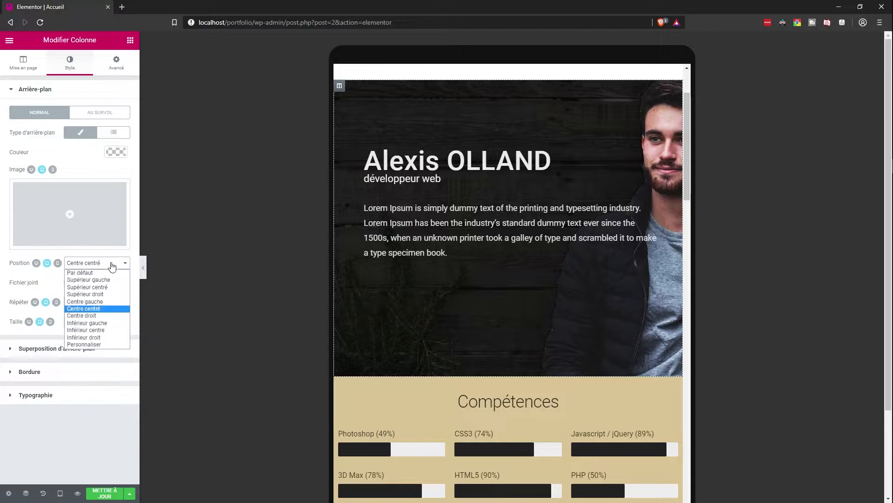
{"action": "left_click", "coordinate": [95, 346]}
{"action": "left_click_drag", "start_coordinate": [51, 294], "coordinate": [14, 305]}
{"action": "left_click_drag", "start_coordinate": [50, 331], "coordinate": [42, 329]}
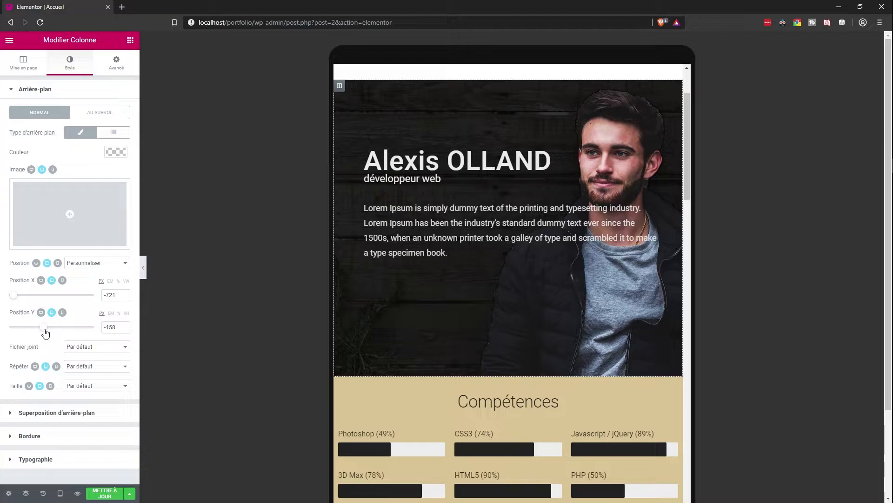
{"action": "left_click_drag", "start_coordinate": [45, 331], "coordinate": [53, 333]}
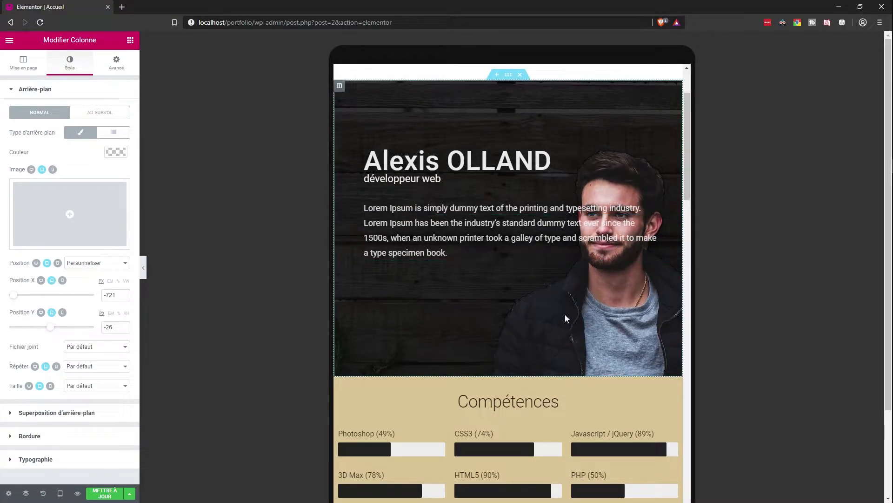
Step: Set the hero column's tablet background repeat to Non-répété, try the size Couvrir, and choose the size Auto
{"action": "left_click", "coordinate": [86, 368]}
{"action": "left_click", "coordinate": [90, 384]}
{"action": "left_click", "coordinate": [91, 388]}
{"action": "left_click", "coordinate": [84, 410]}
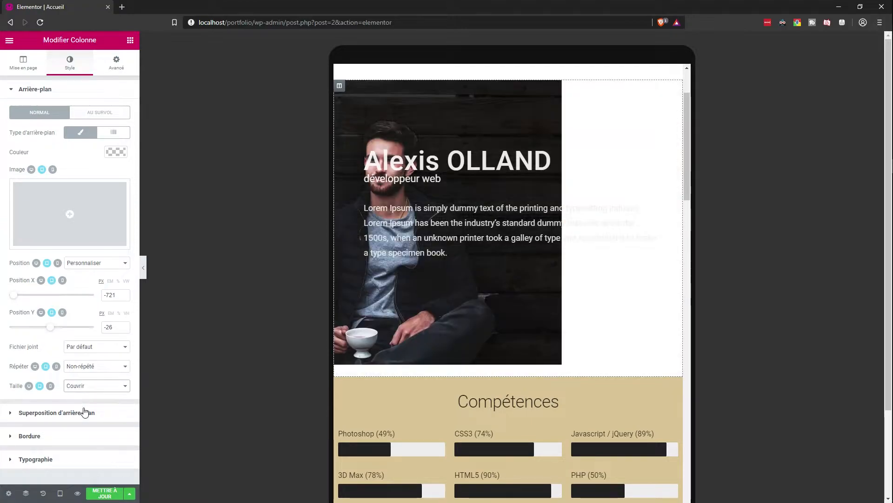
{"action": "left_click", "coordinate": [81, 387]}
{"action": "left_click", "coordinate": [82, 400]}
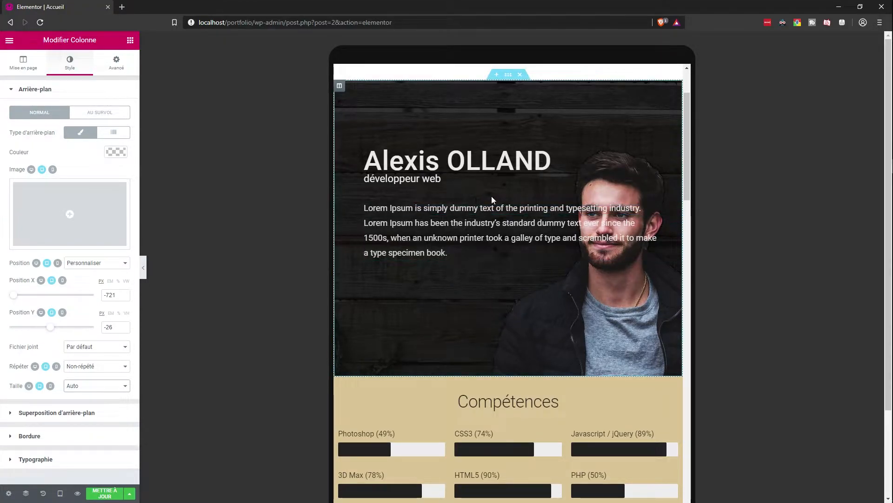
Step: Add a classic background overlay in black (#000000) to the hero column
{"action": "left_click", "coordinate": [116, 156]}
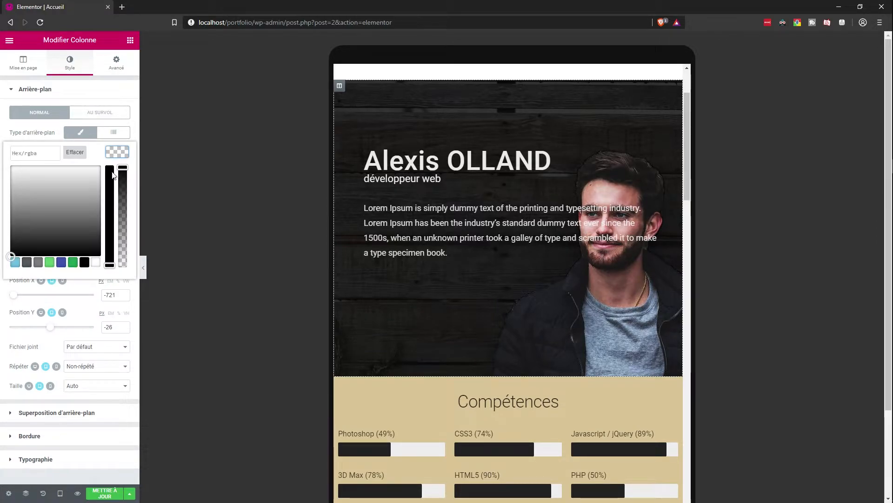
{"action": "left_click", "coordinate": [122, 152]}
{"action": "left_click", "coordinate": [61, 413]}
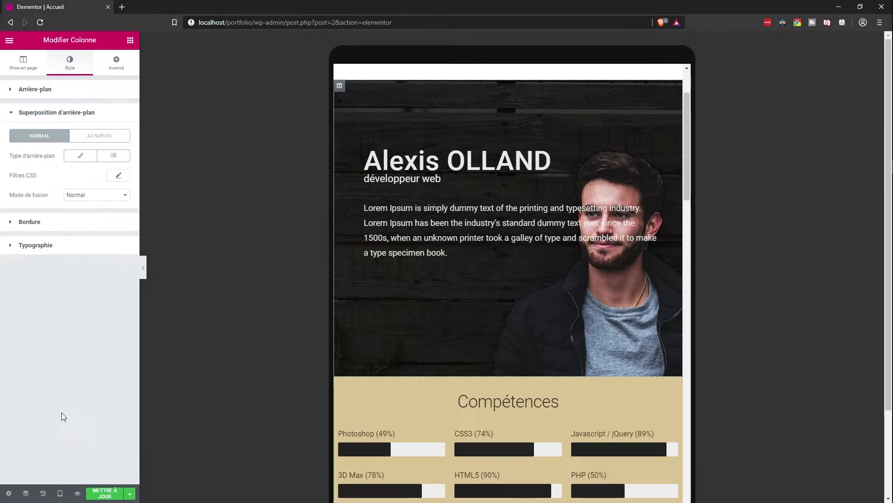
{"action": "left_click", "coordinate": [80, 155]}
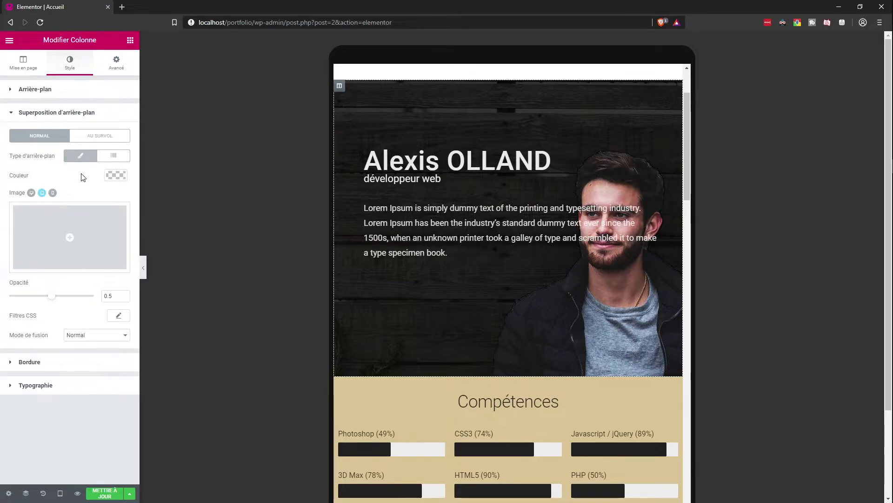
{"action": "left_click", "coordinate": [121, 176]}
{"action": "left_click_drag", "start_coordinate": [112, 218], "coordinate": [112, 178]}
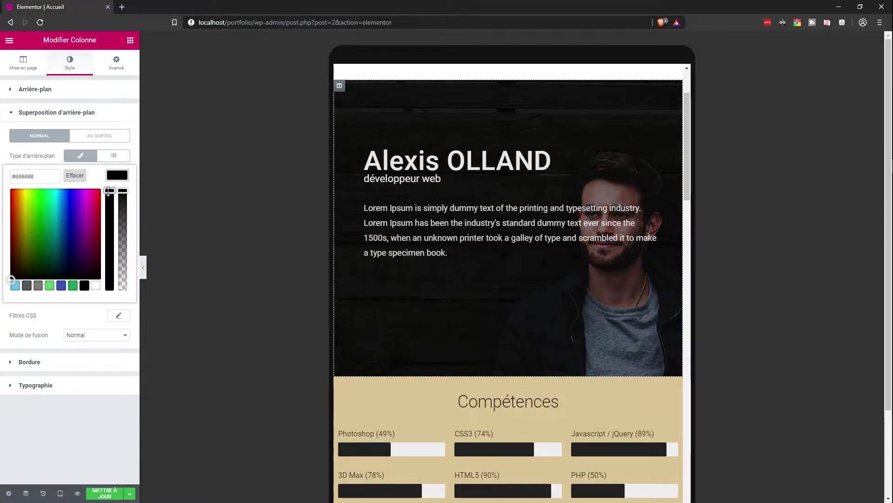
{"action": "left_click", "coordinate": [119, 177]}
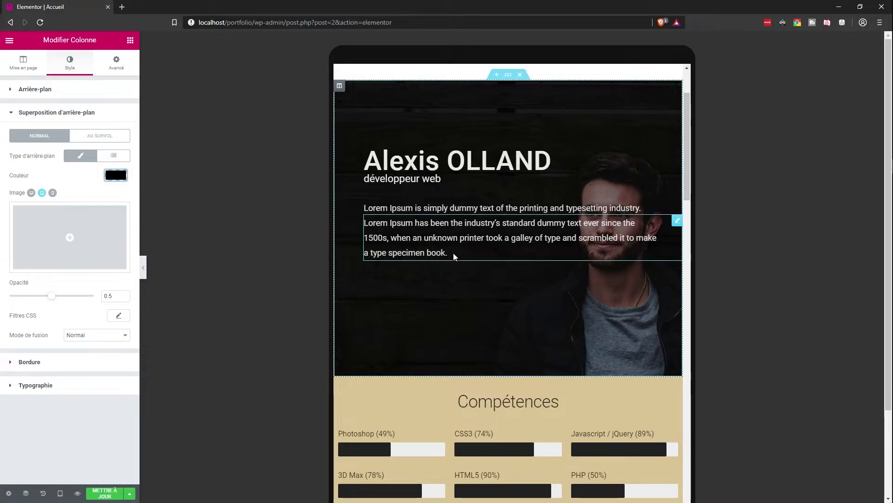
Step: Try a 50% tablet width on the Photoshop / 3D Max and CSS3 / HTML5 columns in the Compétences section
{"action": "scroll", "coordinate": [432, 322], "scroll_direction": "down", "scroll_amount": 4}
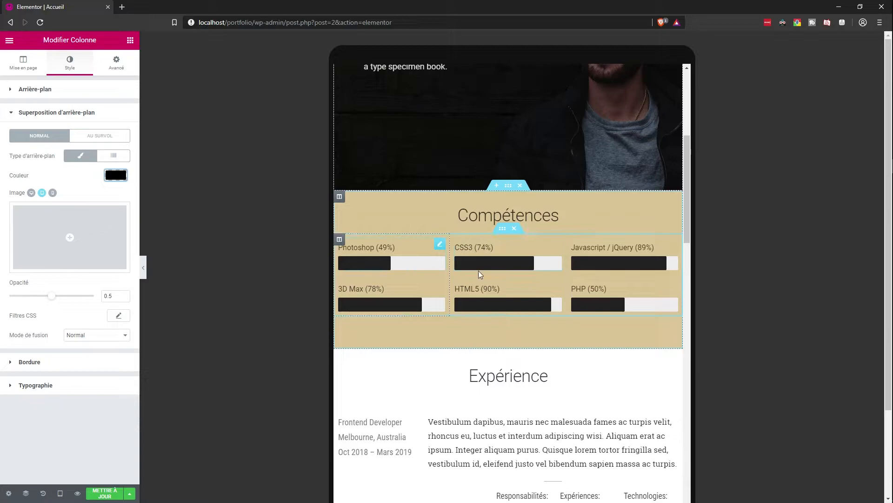
{"action": "left_click", "coordinate": [339, 239]}
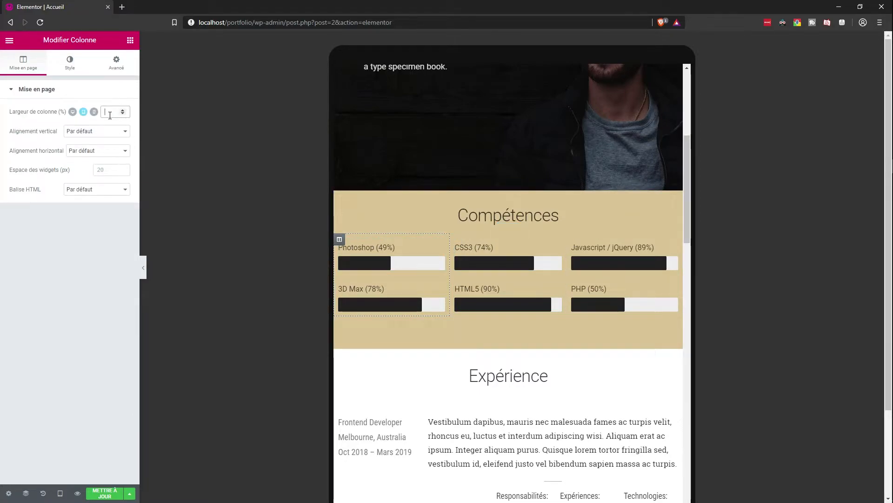
{"action": "type", "text": "50"}
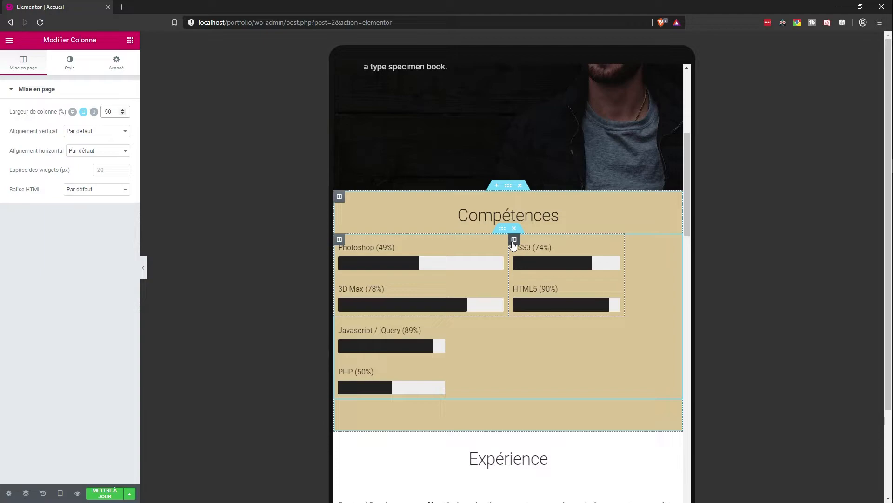
{"action": "left_click", "coordinate": [513, 239]}
{"action": "type", "text": "50"}
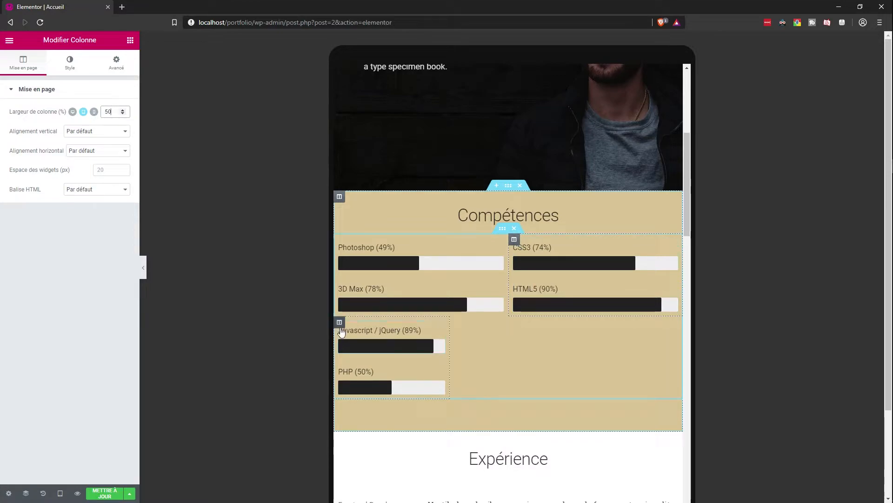
Step: Set the tablet width of the Javascript / PHP skills column to 100%, trying 50% in between
{"action": "left_click", "coordinate": [339, 322]}
{"action": "left_click", "coordinate": [111, 112]}
{"action": "type", "text": "100"}
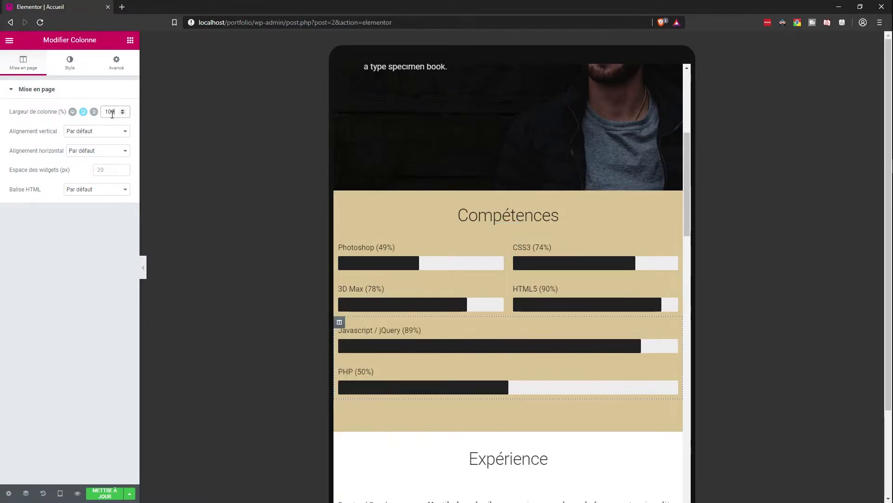
{"action": "left_click_drag", "start_coordinate": [117, 113], "coordinate": [97, 115]}
{"action": "type", "text": "50"}
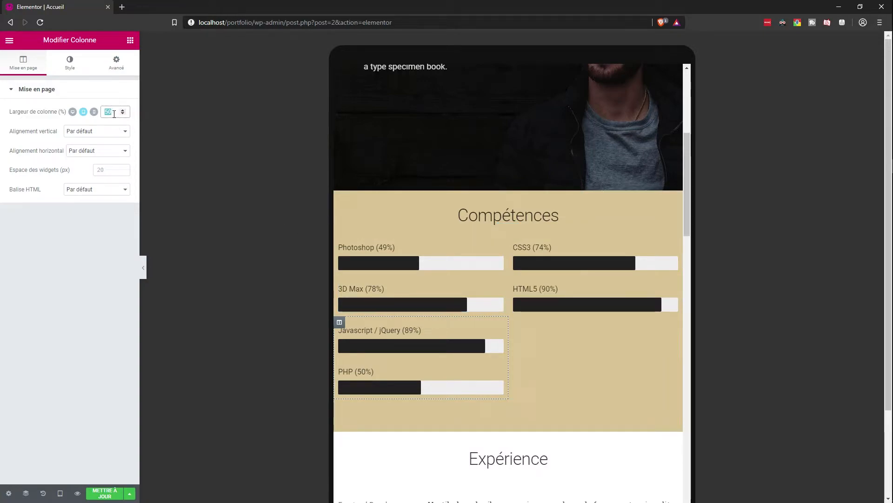
{"action": "key", "text": "BackSpace"}
{"action": "type", "text": "50100"}
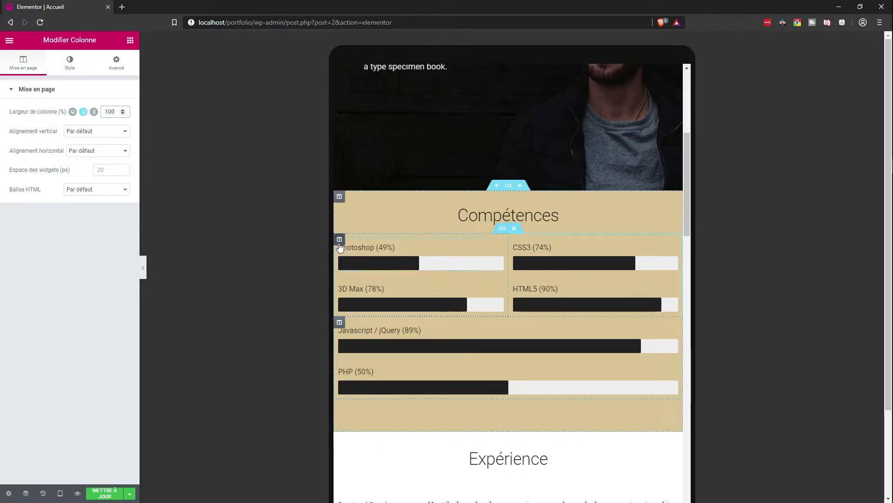
Step: Set the tablet width of the Photoshop / 3D Max and CSS3 / HTML5 columns to 100% each
{"action": "left_click", "coordinate": [340, 240]}
{"action": "left_click_drag", "start_coordinate": [113, 114], "coordinate": [103, 115]}
{"action": "type", "text": "100"}
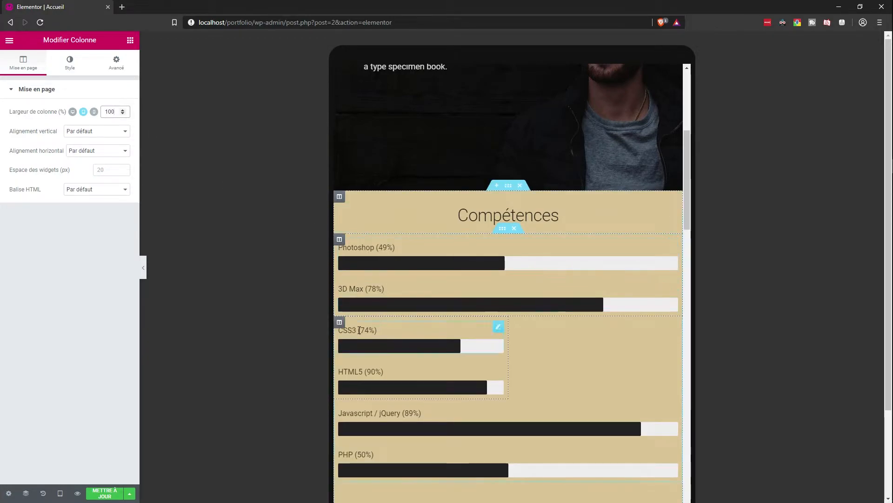
{"action": "left_click", "coordinate": [341, 324]}
{"action": "double_click", "coordinate": [118, 109]}
{"action": "type", "text": "100"}
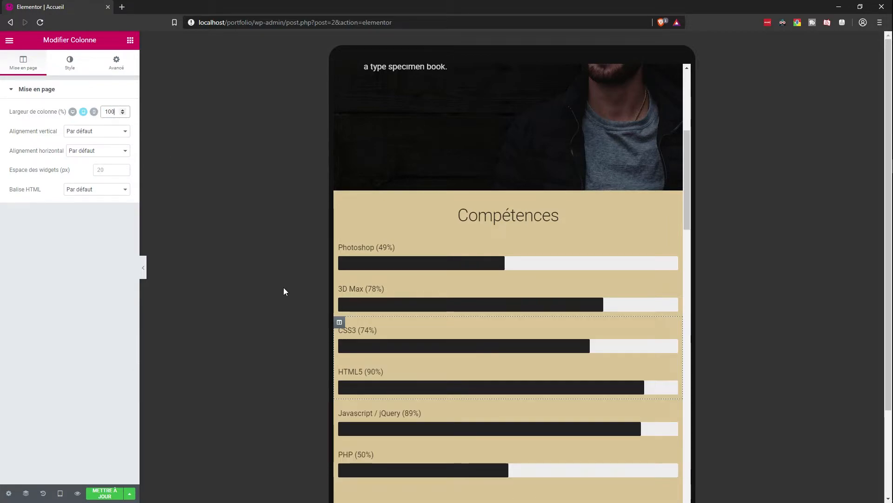
Step: Give the inner section holding the skill bars an unlinked tablet padding of 15 px right and left, 0 top and bottom
{"action": "scroll", "coordinate": [430, 365], "scroll_direction": "down", "scroll_amount": 3}
{"action": "scroll", "coordinate": [445, 232], "scroll_direction": "up", "scroll_amount": 1}
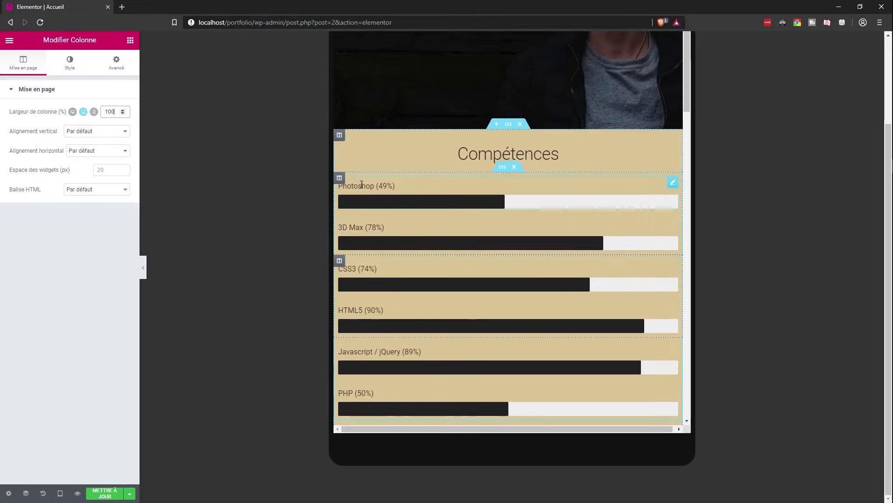
{"action": "left_click", "coordinate": [504, 169]}
{"action": "scroll", "coordinate": [509, 283], "scroll_direction": "down", "scroll_amount": 1}
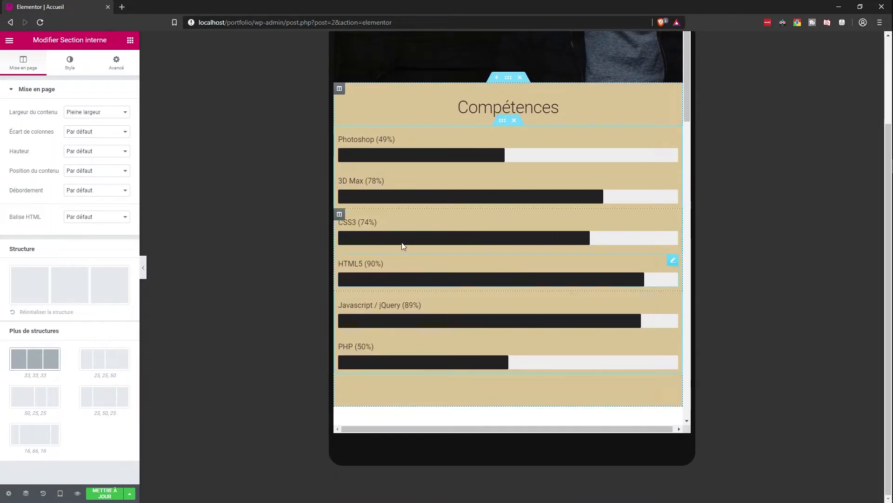
{"action": "left_click", "coordinate": [116, 62]}
{"action": "left_click", "coordinate": [118, 164]}
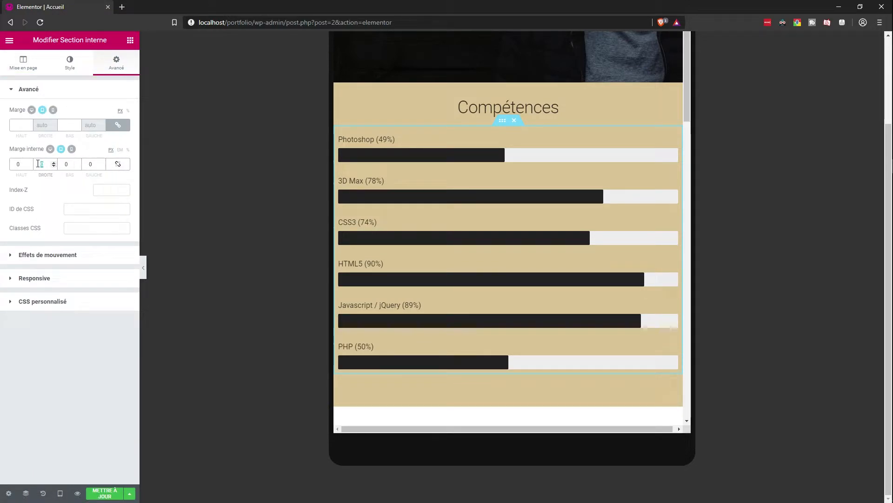
{"action": "type", "text": "15"}
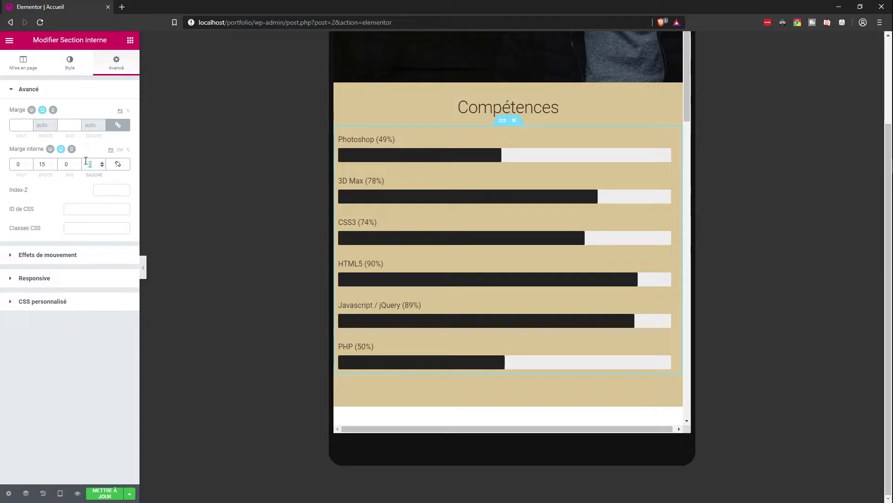
{"action": "type", "text": "15"}
{"action": "scroll", "coordinate": [515, 263], "scroll_direction": "down", "scroll_amount": 3}
{"action": "scroll", "coordinate": [472, 302], "scroll_direction": "up", "scroll_amount": 3}
Step: Set the tablet width of the first Responsabilités column in the Expérience section to 33%
{"action": "scroll", "coordinate": [483, 319], "scroll_direction": "down", "scroll_amount": 3}
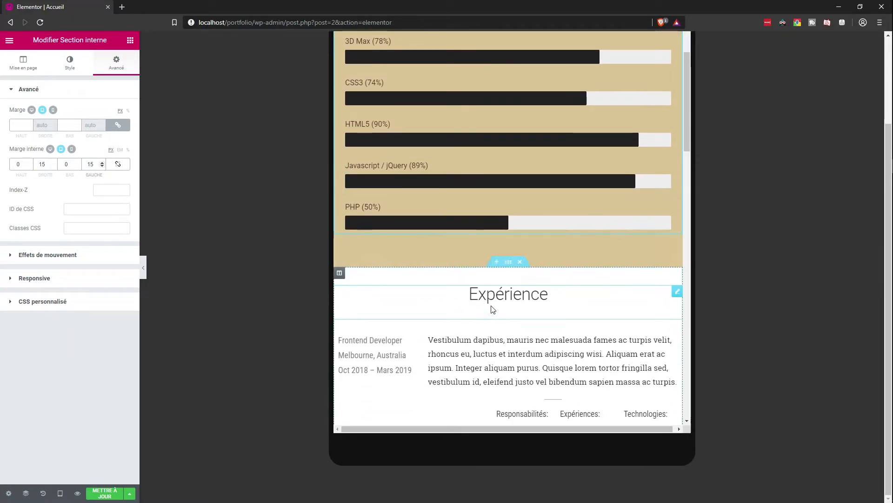
{"action": "scroll", "coordinate": [494, 309], "scroll_direction": "down", "scroll_amount": 4}
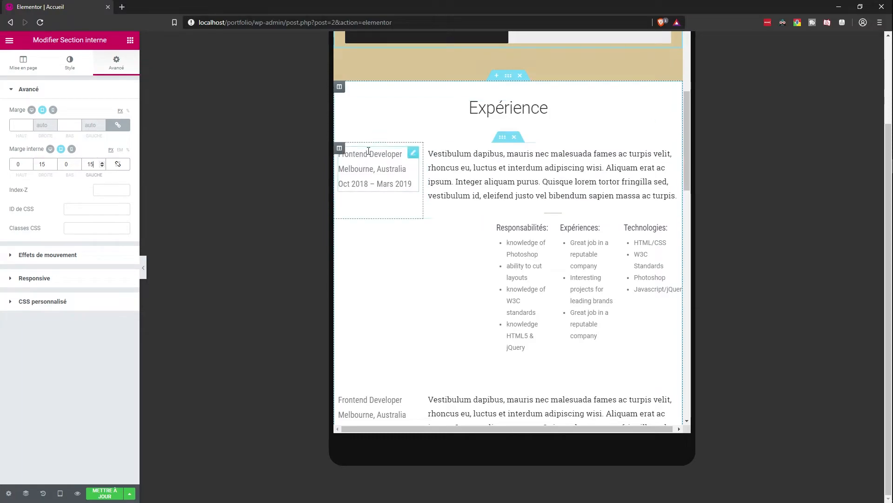
{"action": "left_click", "coordinate": [497, 226]}
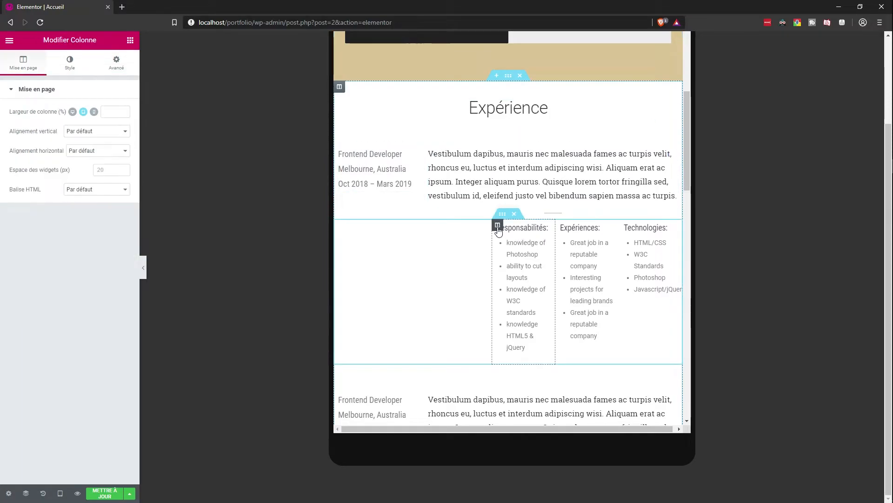
{"action": "type", "text": "33"}
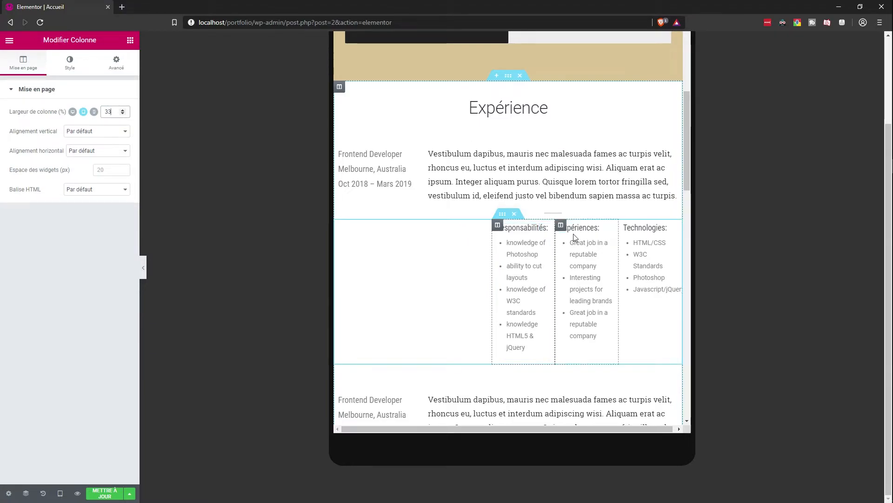
Step: Try a 50% tablet width on the first experience's description column and its job details column
{"action": "left_click", "coordinate": [557, 227]}
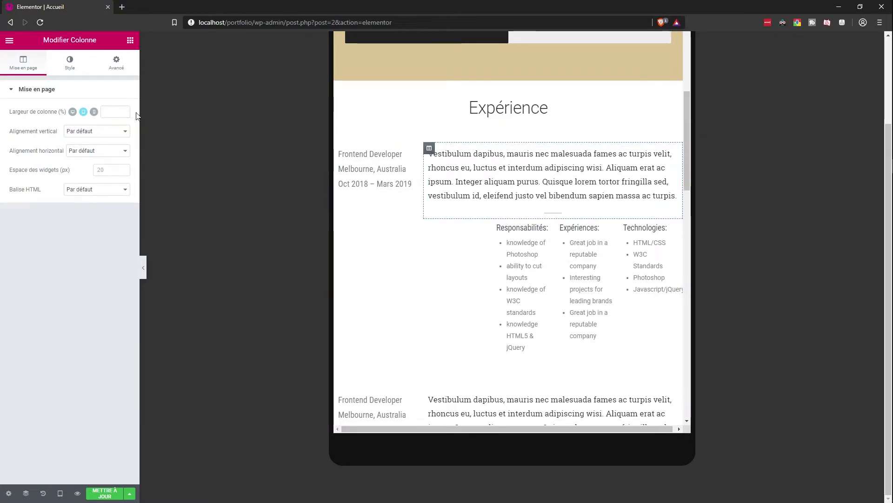
{"action": "left_click", "coordinate": [116, 111]}
{"action": "type", "text": "50"}
{"action": "left_click", "coordinate": [339, 148]}
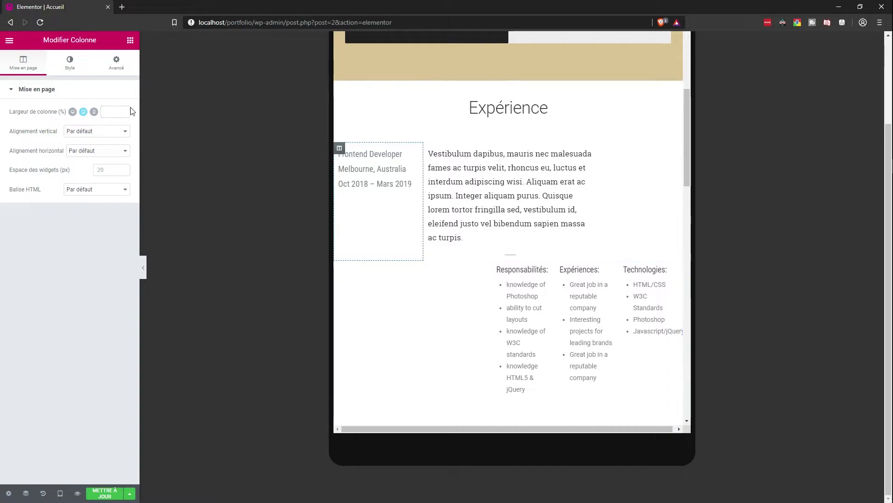
{"action": "left_click", "coordinate": [114, 112]}
{"action": "type", "text": "50"}
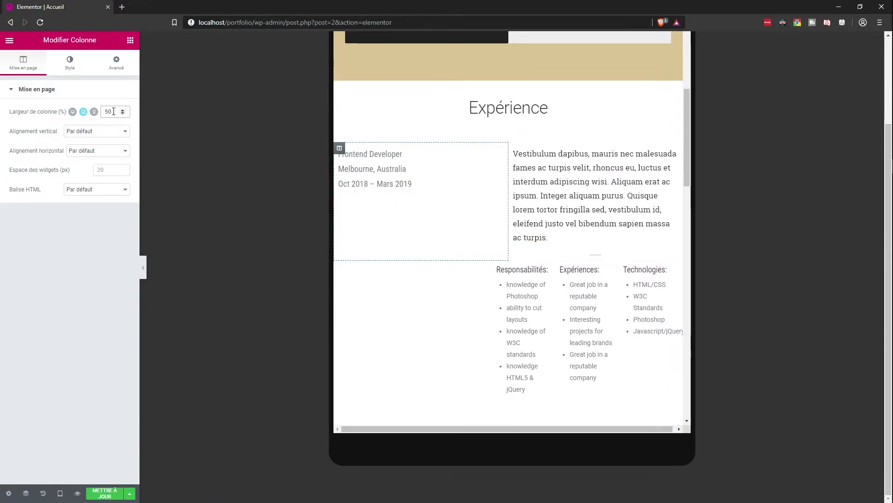
Step: Set the first experience's tablet column widths to 25% for the job details and 75% for the description
{"action": "type", "text": "25"}
{"action": "left_click", "coordinate": [427, 149]}
{"action": "double_click", "coordinate": [108, 112]}
{"action": "type", "text": "75"}
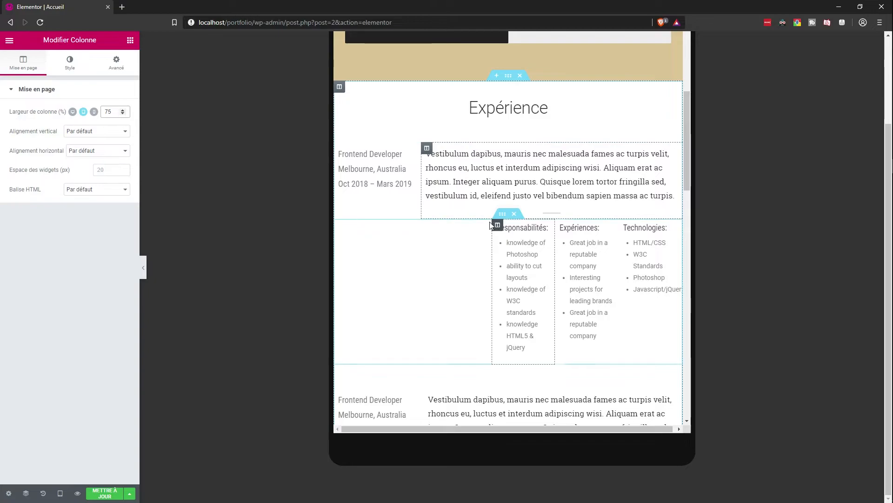
Step: Try the Pleine largeur content width on the inner section with the three lists, and return it to Encadré
{"action": "left_click", "coordinate": [497, 224]}
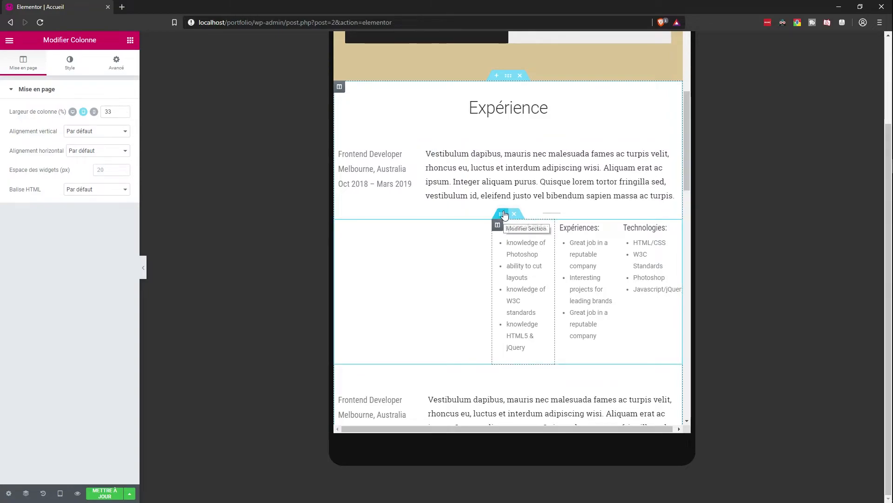
{"action": "left_click", "coordinate": [504, 214]}
{"action": "left_click", "coordinate": [95, 113]}
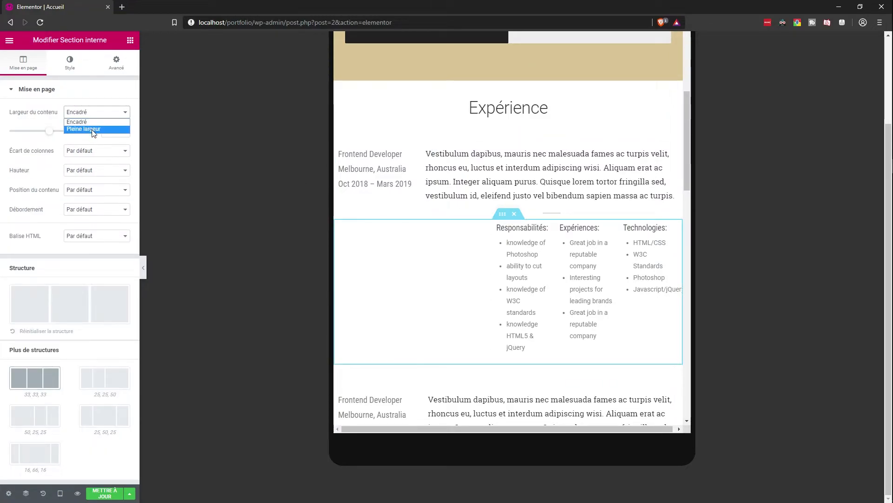
{"action": "left_click", "coordinate": [93, 128]}
{"action": "left_click", "coordinate": [93, 114]}
{"action": "left_click", "coordinate": [88, 120]}
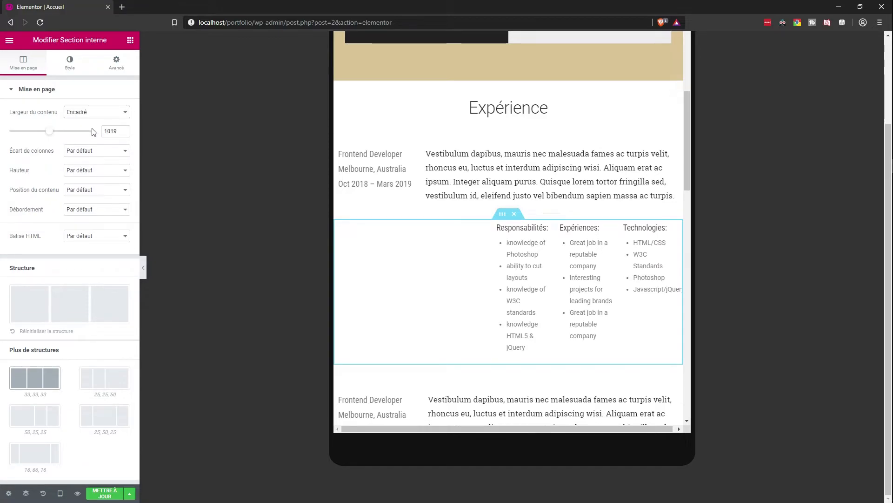
Step: Unlink the three-list inner section's tablet margin and padding values, setting top and bottom margins and all paddings to 0
{"action": "left_click", "coordinate": [498, 227]}
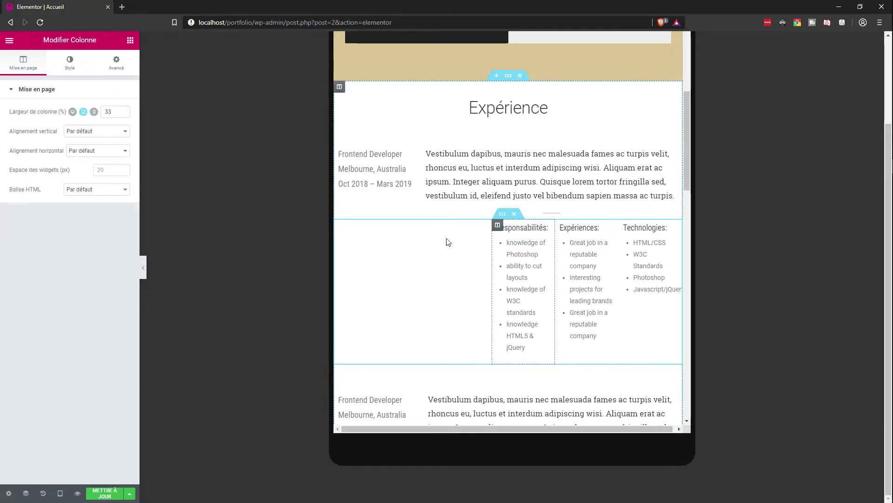
{"action": "left_click", "coordinate": [115, 65]}
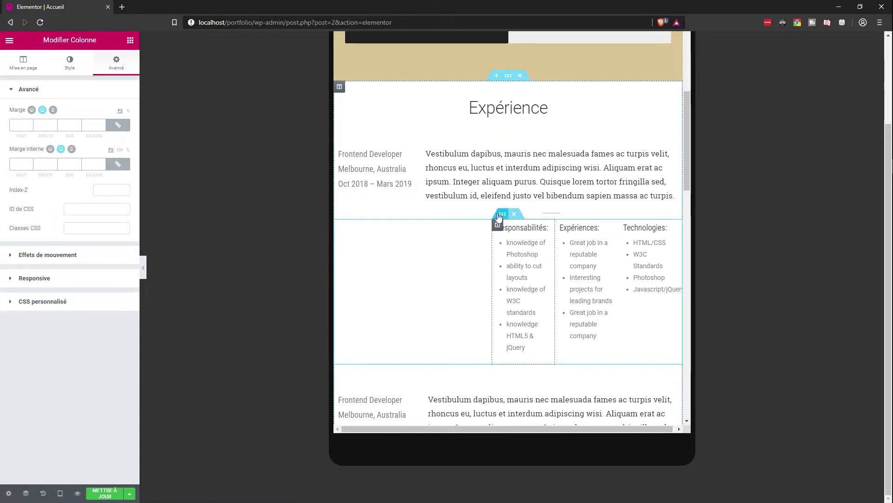
{"action": "left_click", "coordinate": [502, 213]}
{"action": "left_click", "coordinate": [116, 65]}
{"action": "left_click", "coordinate": [118, 124]}
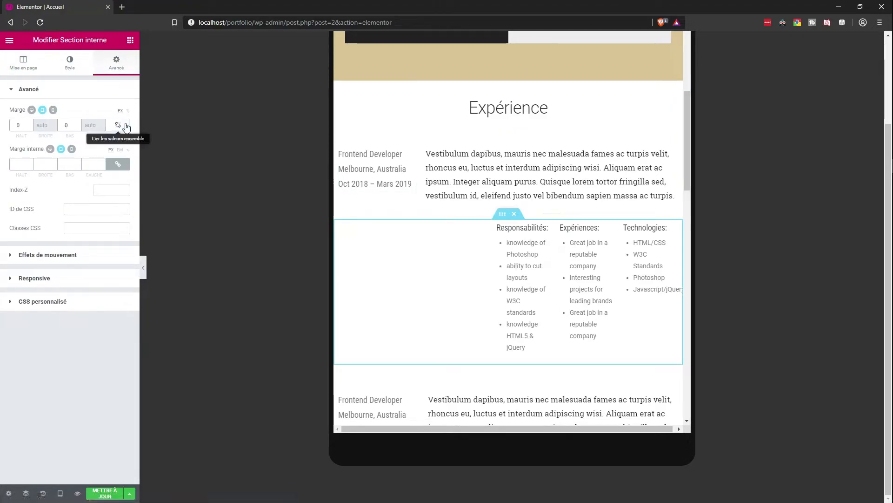
{"action": "left_click", "coordinate": [117, 163]}
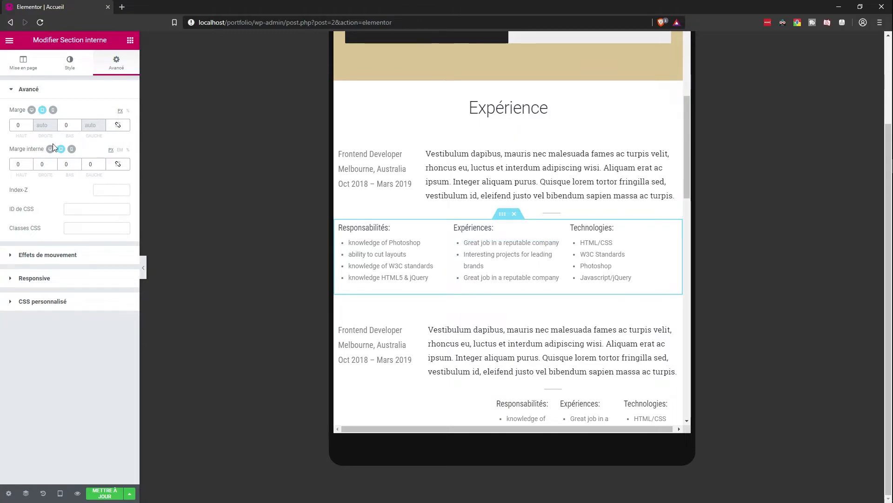
Step: Set the content position of the three-list inner section to Milieu, keeping the default height and overflow
{"action": "left_click", "coordinate": [27, 68]}
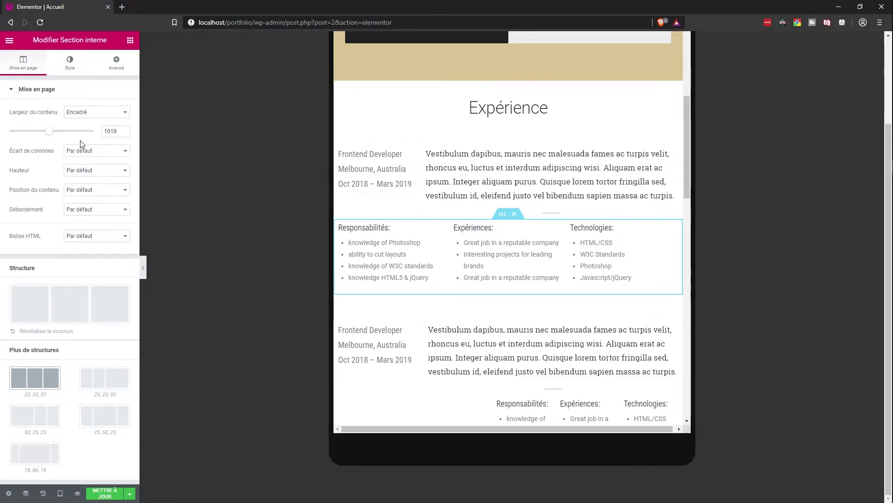
{"action": "left_click", "coordinate": [88, 170]}
{"action": "left_click", "coordinate": [89, 190]}
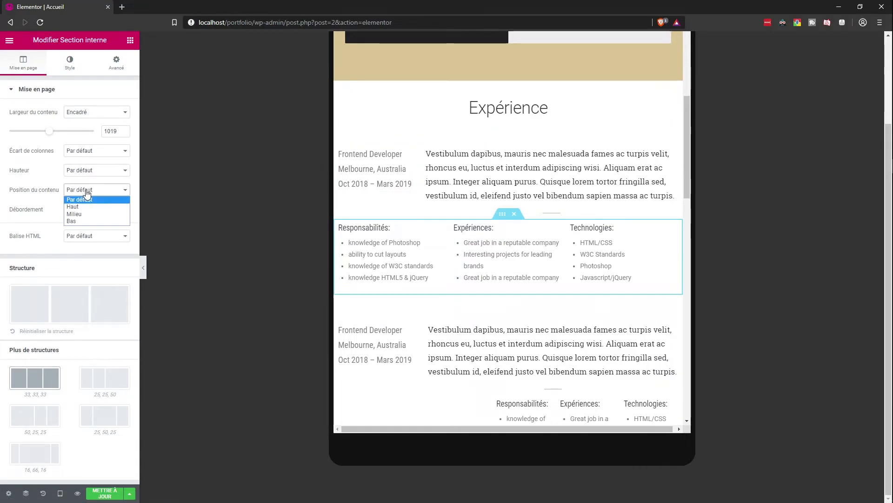
{"action": "left_click", "coordinate": [84, 213]}
{"action": "left_click", "coordinate": [86, 191]}
{"action": "left_click", "coordinate": [88, 172]}
{"action": "left_click", "coordinate": [83, 211]}
{"action": "left_click", "coordinate": [82, 209]}
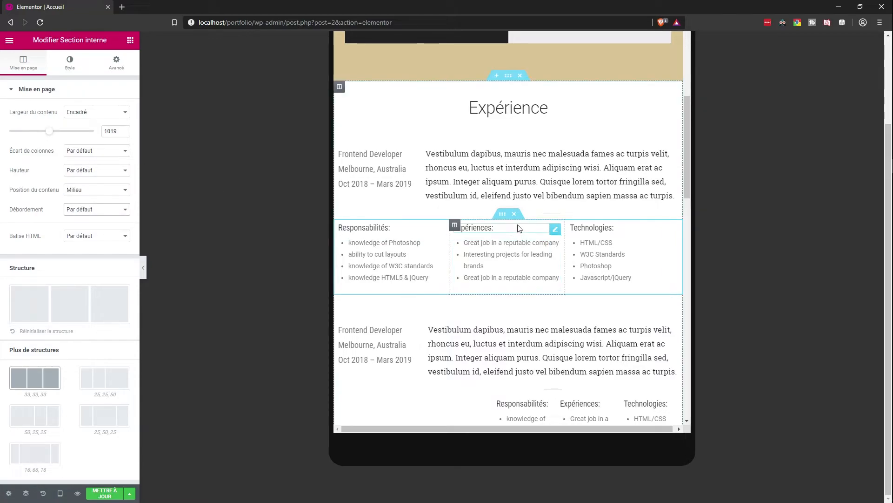
Step: Switch the three-list inner section's content width to Pleine largeur for comparison, and set it back to Encadré
{"action": "left_click", "coordinate": [83, 153]}
{"action": "left_click", "coordinate": [89, 141]}
{"action": "left_click", "coordinate": [98, 129]}
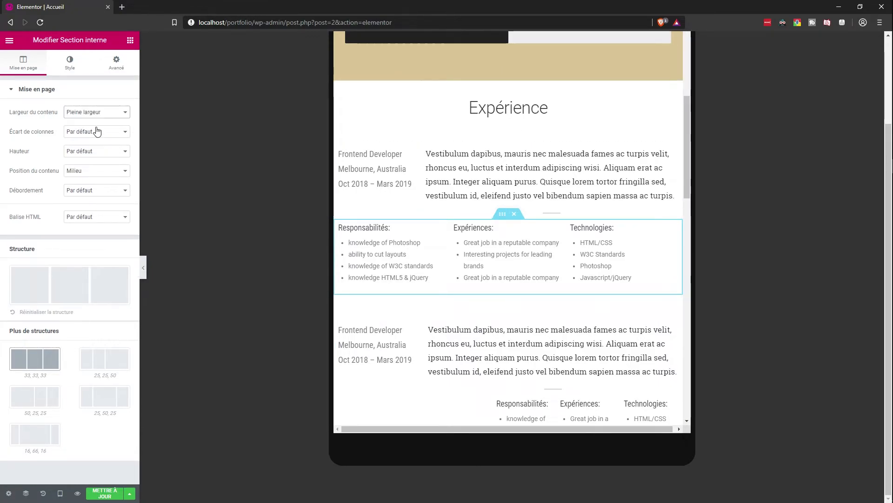
{"action": "left_click", "coordinate": [91, 117]}
{"action": "left_click", "coordinate": [91, 122]}
{"action": "left_click", "coordinate": [91, 115]}
{"action": "left_click", "coordinate": [92, 123]}
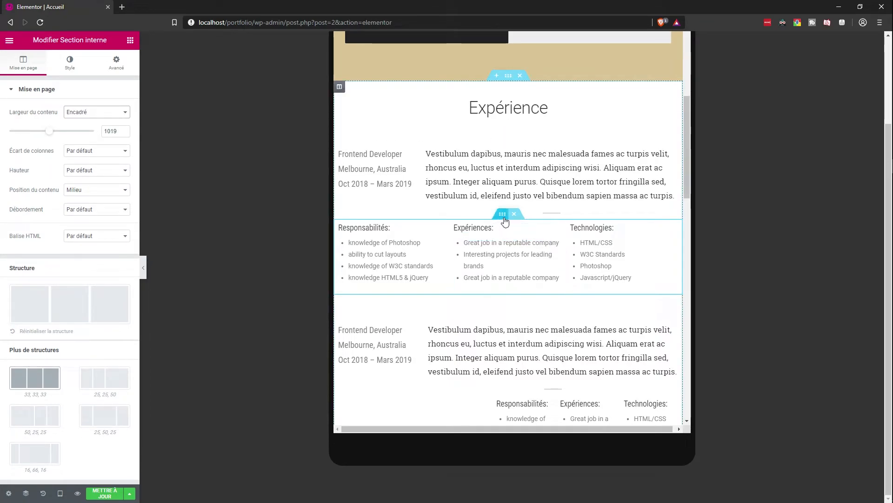
Step: Set the tablet column width to 33% for the Expériences and Technologies columns in the first experience block
{"action": "left_click", "coordinate": [340, 225]}
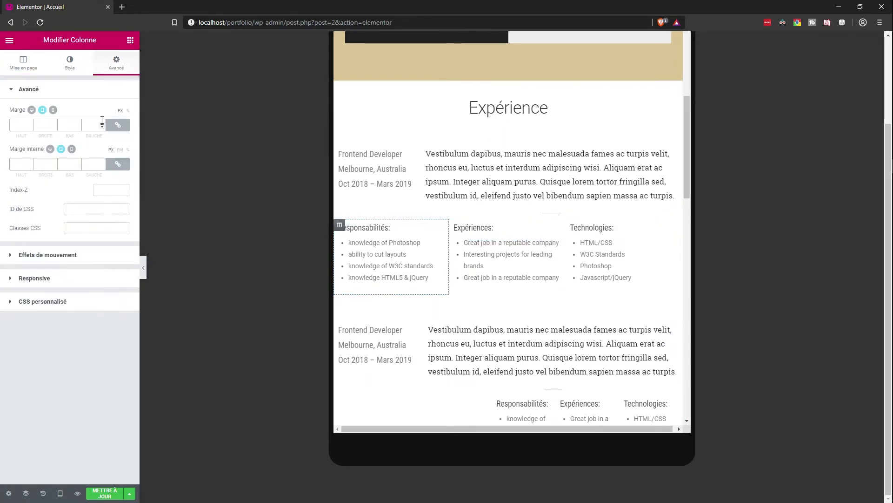
{"action": "left_click", "coordinate": [32, 68]}
{"action": "left_click", "coordinate": [465, 251]}
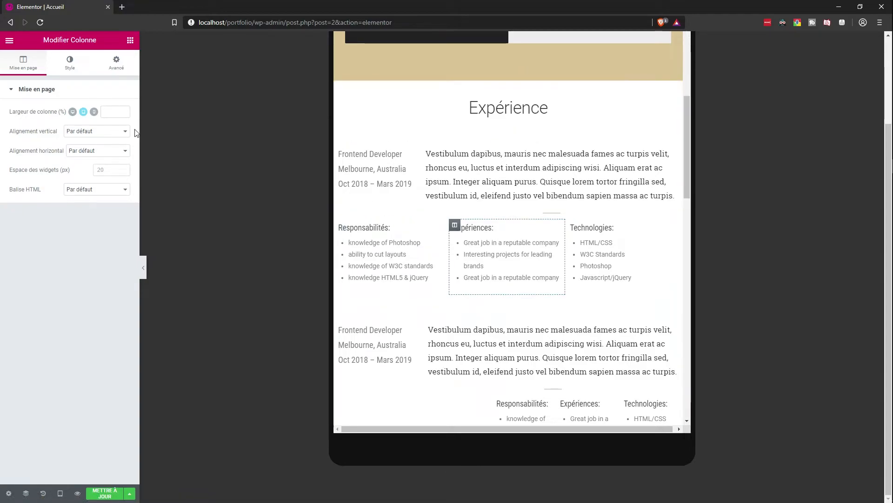
{"action": "type", "text": "33"}
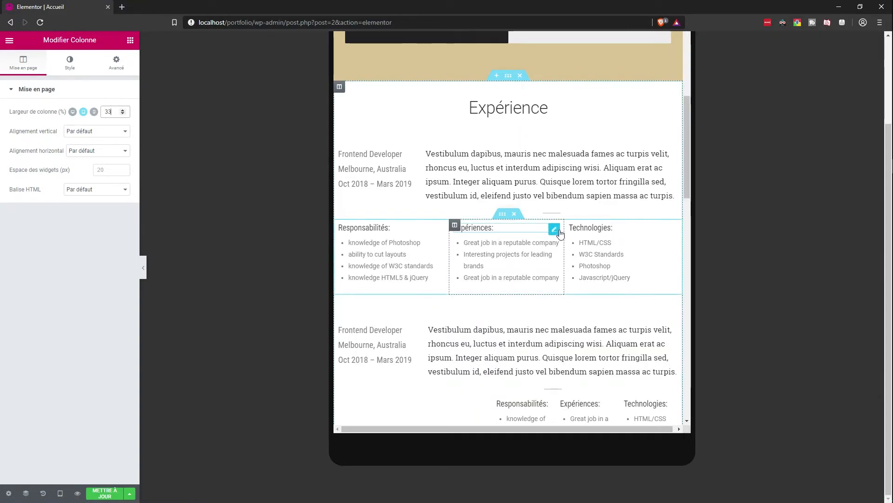
{"action": "left_click", "coordinate": [570, 225]}
{"action": "type", "text": "33"}
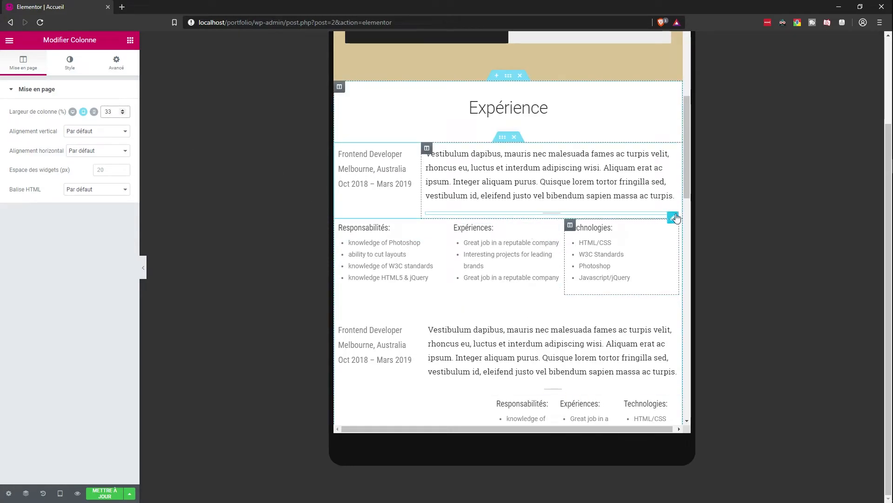
Step: Hide the separator below the first experience description on tablet and mobile
{"action": "left_click", "coordinate": [673, 217]}
{"action": "left_click", "coordinate": [104, 65]}
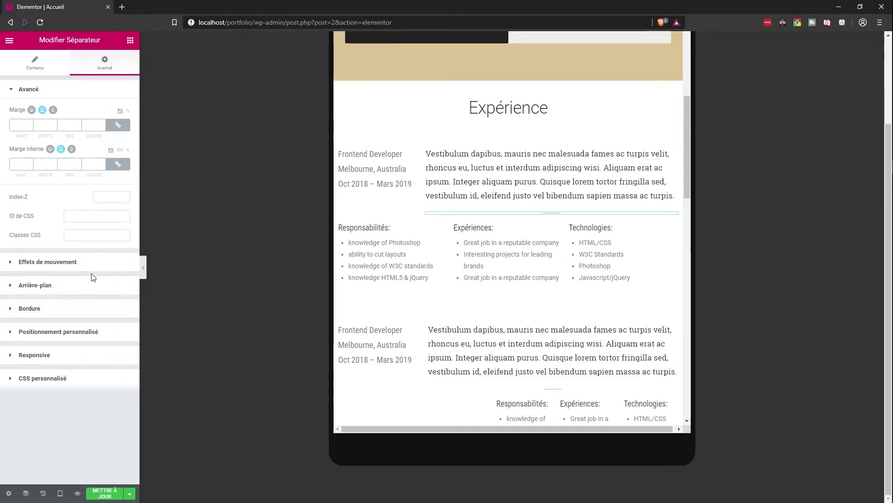
{"action": "left_click", "coordinate": [54, 354]}
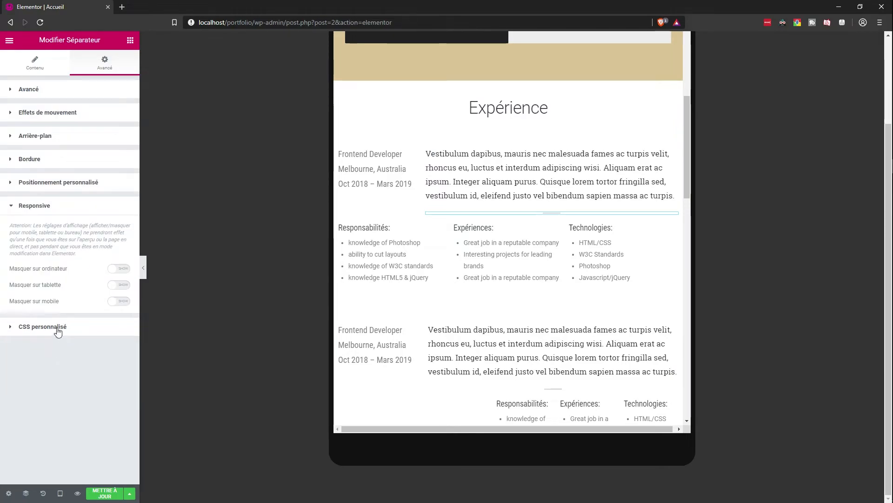
{"action": "left_click", "coordinate": [119, 302]}
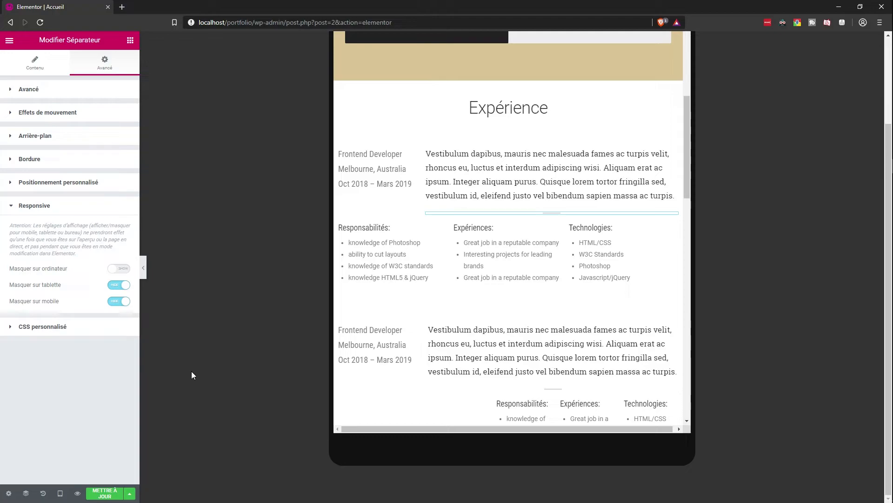
Step: Set the second experience block's tablet column widths to 25% for the job details and 75% for the description
{"action": "scroll", "coordinate": [484, 293], "scroll_direction": "down", "scroll_amount": 2}
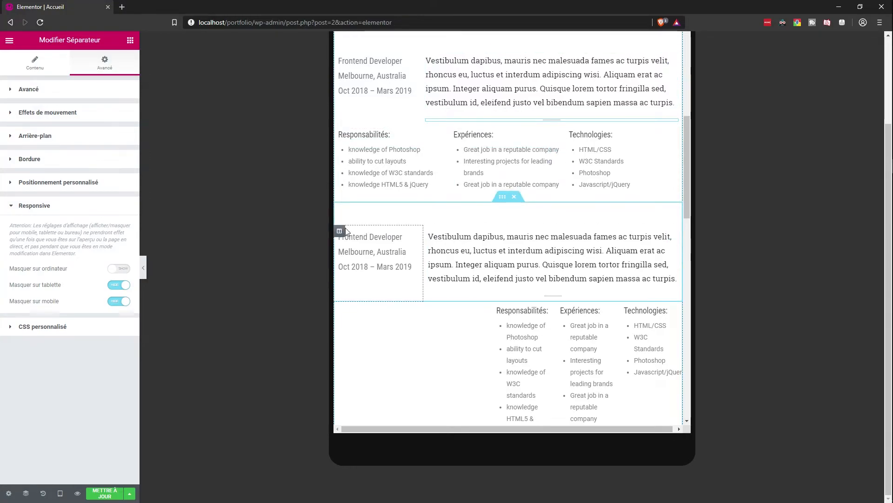
{"action": "left_click", "coordinate": [341, 231]}
{"action": "type", "text": "25"}
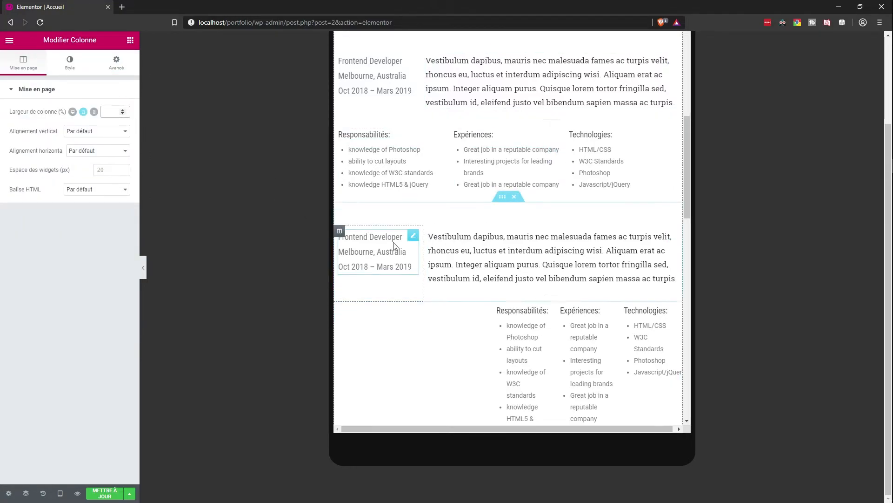
{"action": "key", "text": "BackSpace"}
{"action": "key", "text": "BackSpace"}
{"action": "type", "text": "75"}
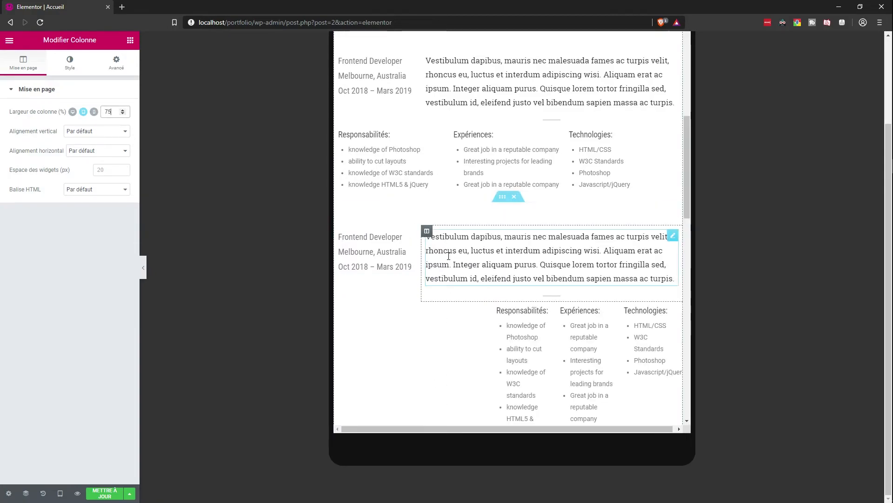
Step: Unlink the tablet spacing of the second three-list inner section, setting top and bottom margins and all paddings to 0
{"action": "left_click", "coordinate": [503, 297]}
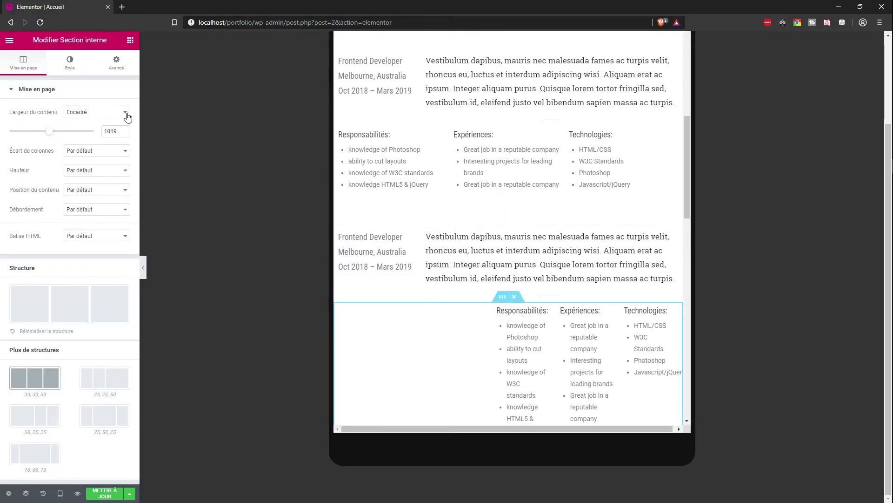
{"action": "left_click", "coordinate": [117, 63]}
{"action": "key", "text": "ctrl+z"}
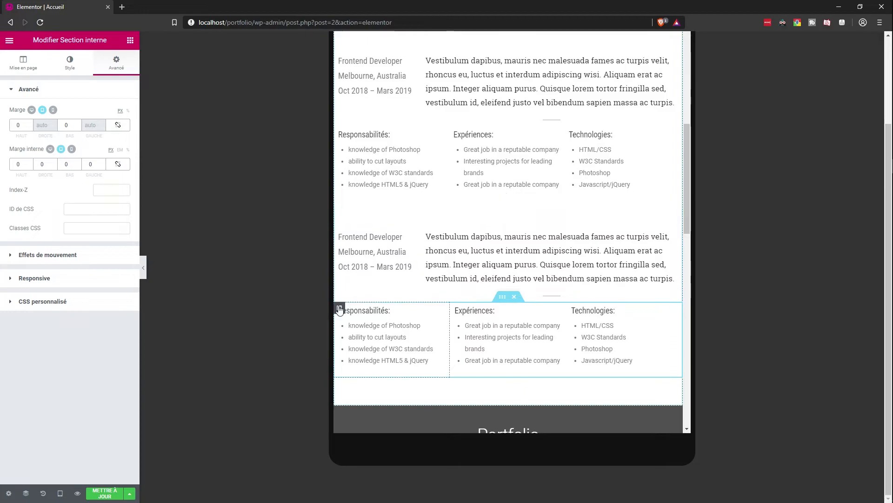
Step: Set the tablet width of the Responsabilités, Expériences and Technologies columns in the second experience block to 33% each
{"action": "left_click", "coordinate": [105, 113]}
{"action": "type", "text": "66"}
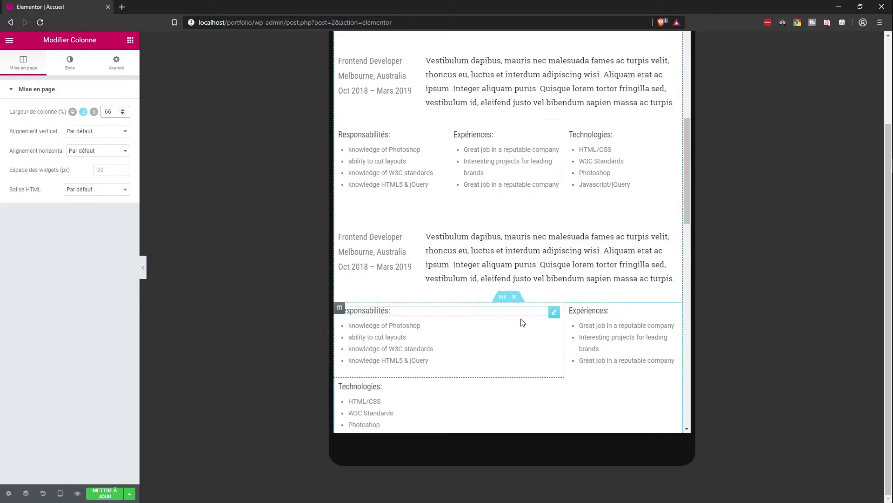
{"action": "left_click", "coordinate": [570, 309]}
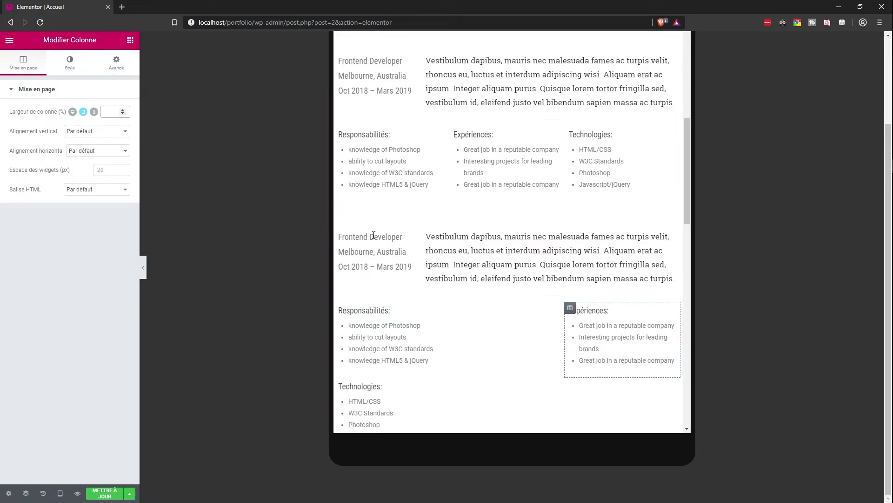
{"action": "type", "text": "33"}
{"action": "left_click", "coordinate": [340, 308]}
{"action": "double_click", "coordinate": [114, 112]}
{"action": "type", "text": "3"}
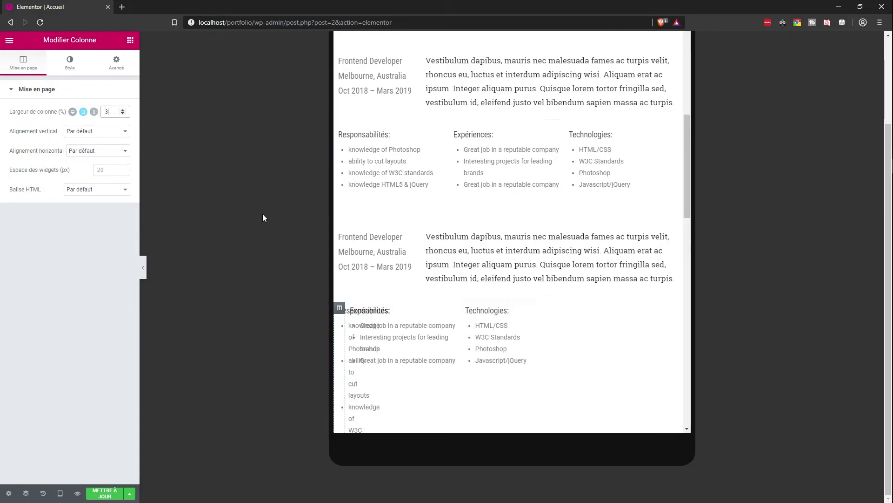
{"action": "type", "text": "3"}
{"action": "left_click", "coordinate": [570, 308]}
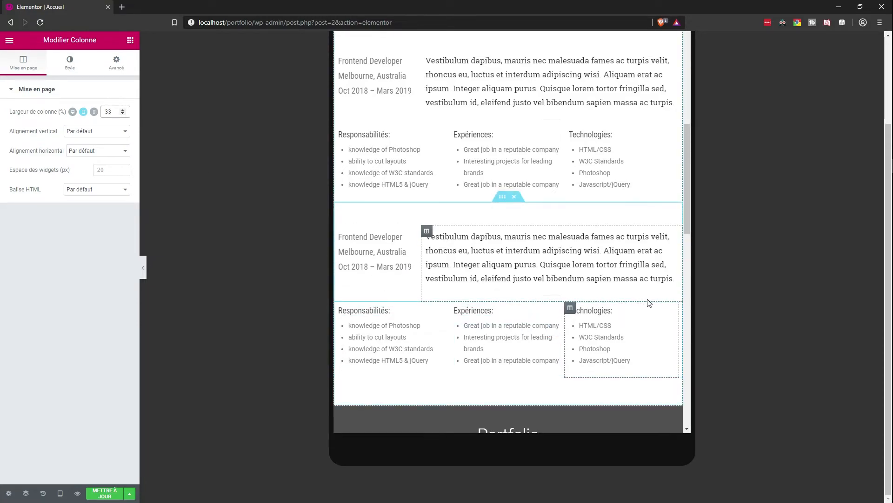
Step: Hide the separator below the second experience description on tablet and mobile
{"action": "left_click", "coordinate": [674, 301]}
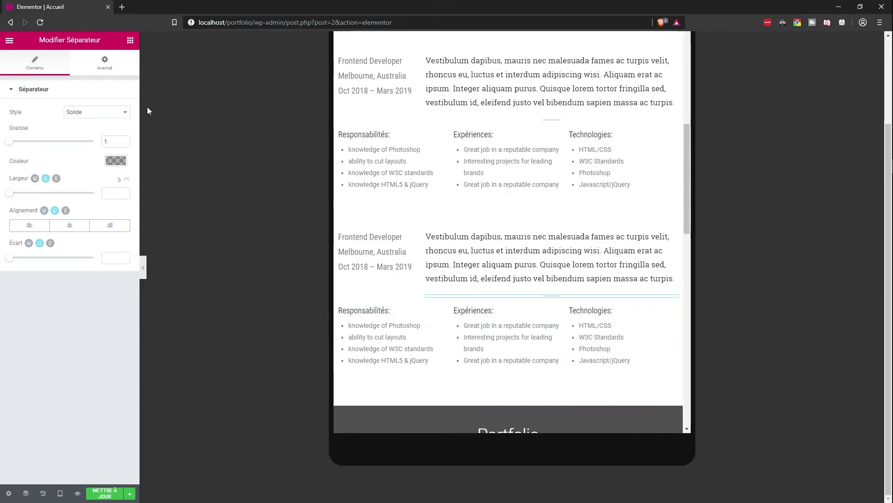
{"action": "left_click", "coordinate": [104, 63]}
{"action": "left_click", "coordinate": [69, 362]}
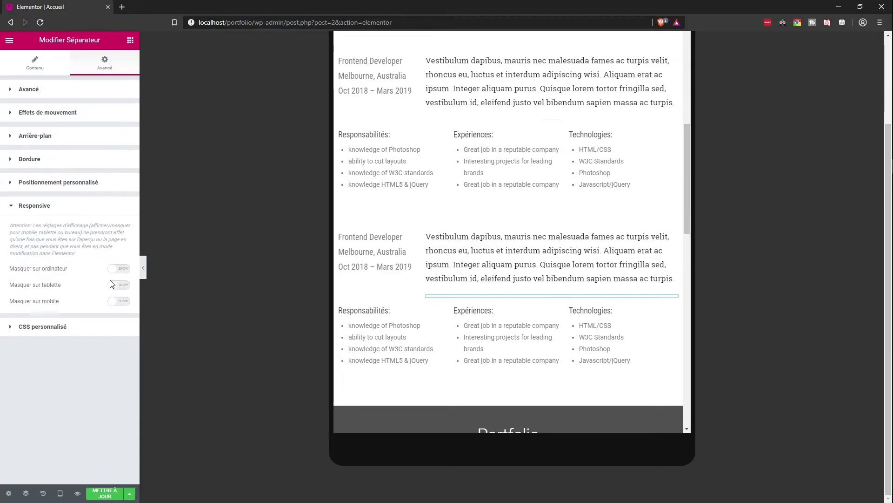
{"action": "left_click", "coordinate": [122, 301]}
Step: Reduce the tablet size of the social network icons in the contact section to 18
{"action": "scroll", "coordinate": [522, 134], "scroll_direction": "down", "scroll_amount": 6}
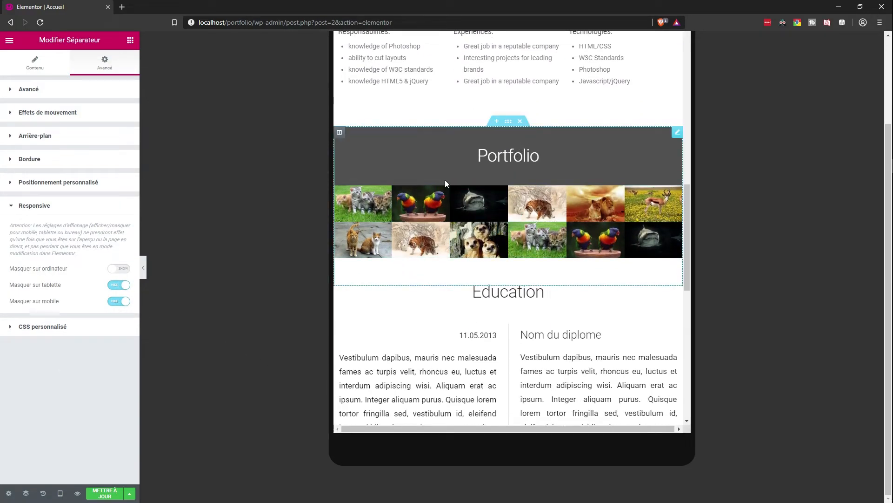
{"action": "scroll", "coordinate": [445, 183], "scroll_direction": "down", "scroll_amount": 5}
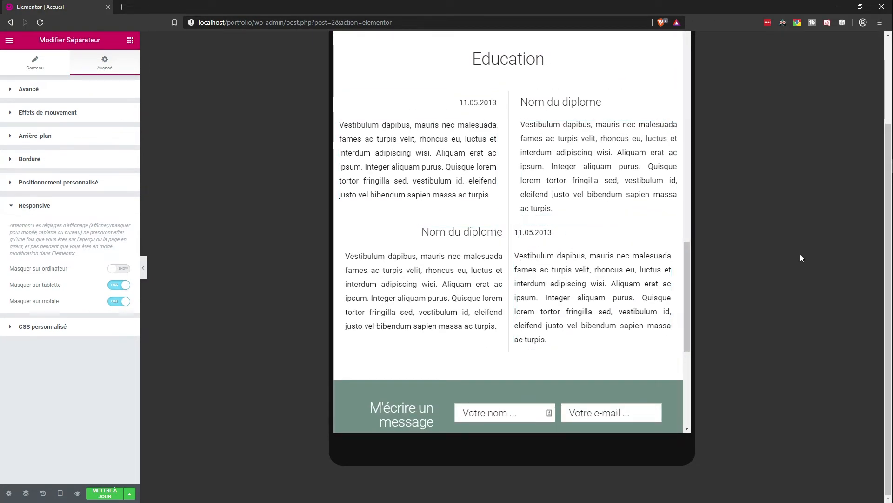
{"action": "scroll", "coordinate": [600, 325], "scroll_direction": "down", "scroll_amount": 5}
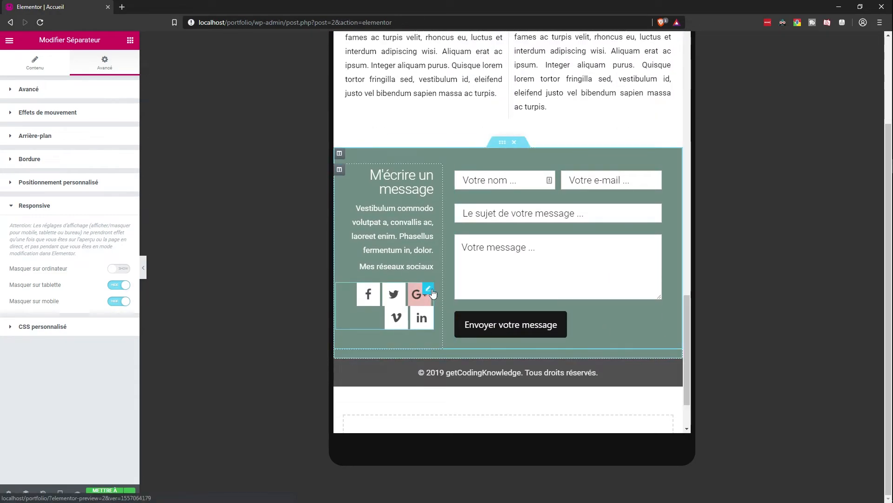
{"action": "left_click", "coordinate": [429, 291]}
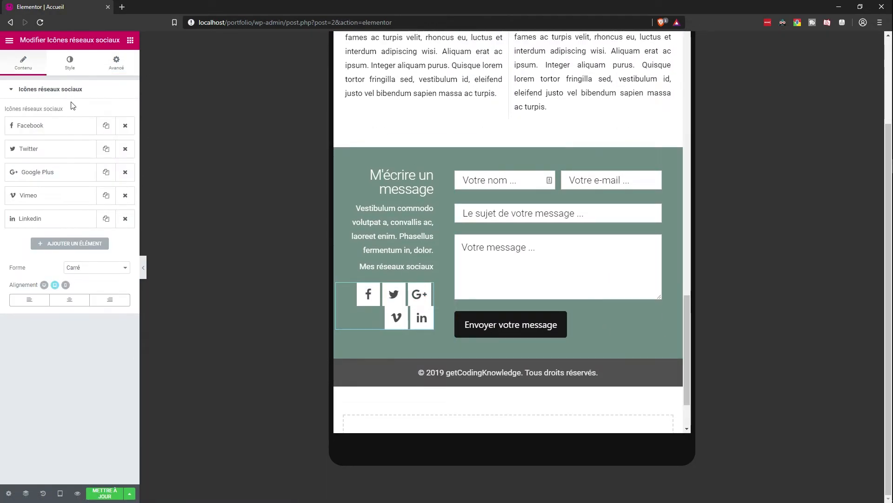
{"action": "left_click", "coordinate": [72, 66]}
{"action": "left_click_drag", "start_coordinate": [10, 187], "coordinate": [12, 188]}
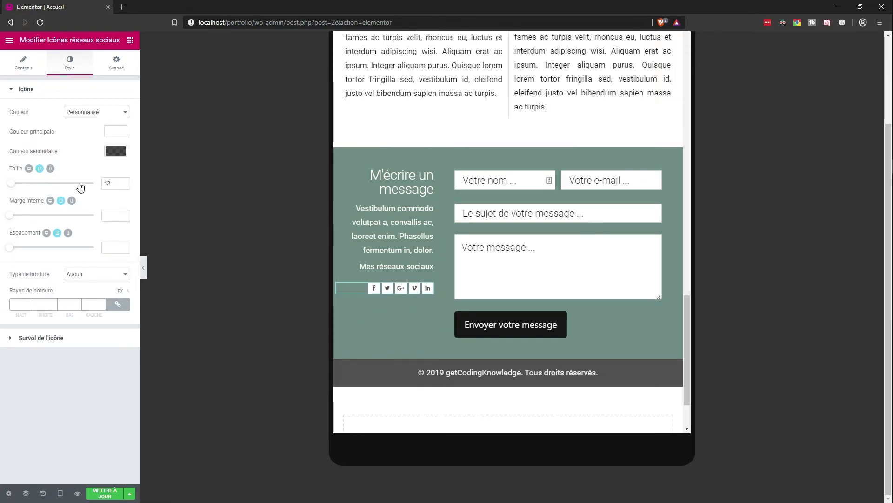
{"action": "left_click", "coordinate": [124, 181]}
{"action": "left_click", "coordinate": [124, 181]}
{"action": "left_click", "coordinate": [123, 181]}
{"action": "left_click", "coordinate": [124, 182]}
{"action": "left_click", "coordinate": [124, 181]}
{"action": "left_click", "coordinate": [124, 182]}
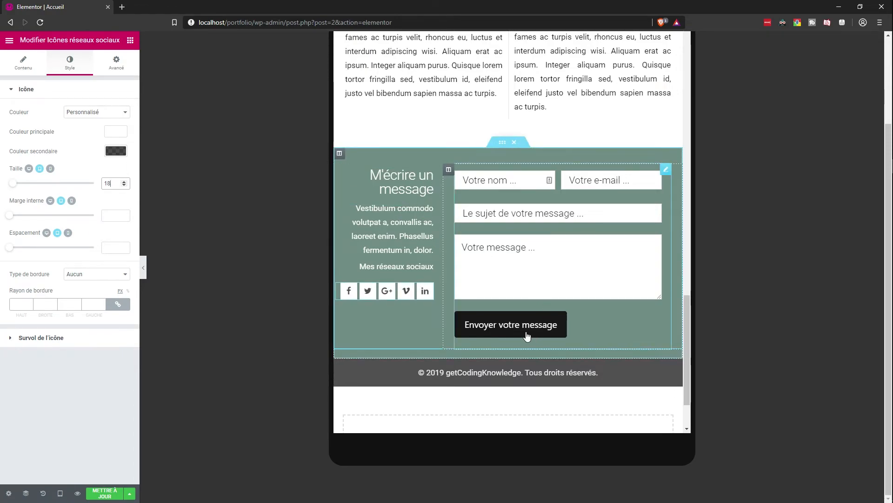
Step: Set the tablet top margin of the hero's large name heading to 0
{"action": "scroll", "coordinate": [538, 361], "scroll_direction": "up", "scroll_amount": 4}
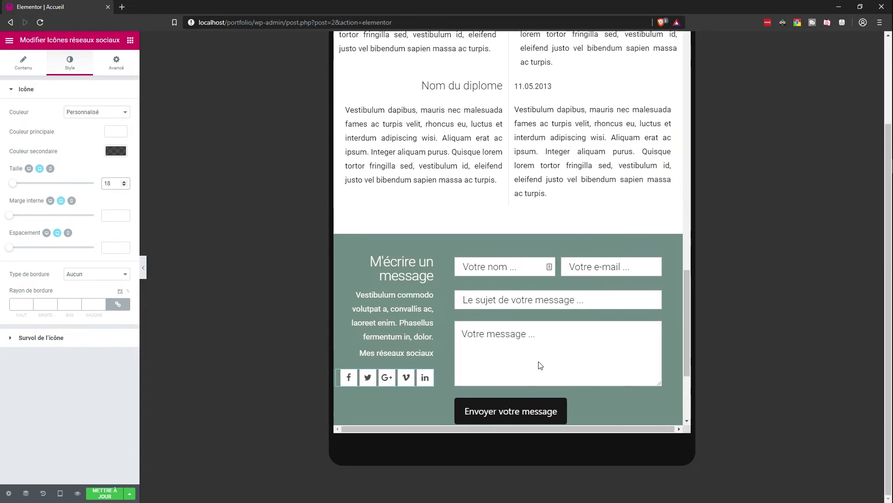
{"action": "scroll", "coordinate": [543, 341], "scroll_direction": "up", "scroll_amount": 7}
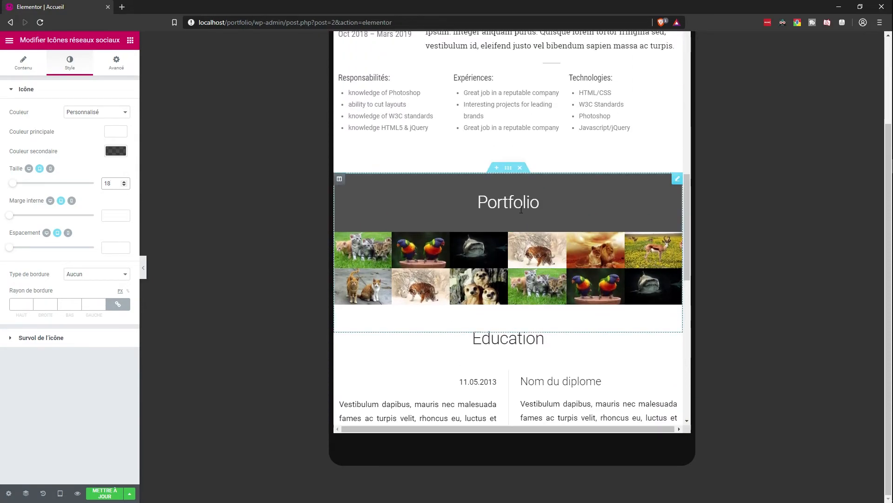
{"action": "left_click", "coordinate": [484, 320]}
{"action": "scroll", "coordinate": [484, 319], "scroll_direction": "up", "scroll_amount": 15}
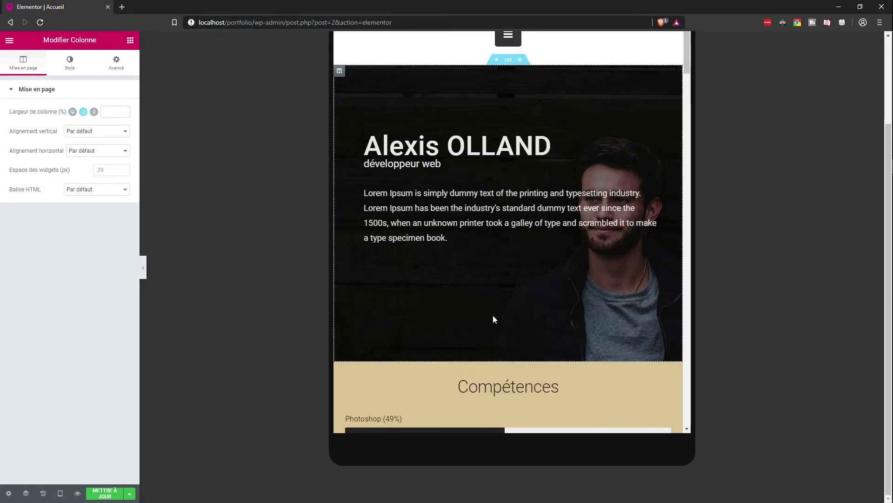
{"action": "scroll", "coordinate": [493, 300], "scroll_direction": "up", "scroll_amount": 3}
{"action": "scroll", "coordinate": [491, 294], "scroll_direction": "down", "scroll_amount": 1}
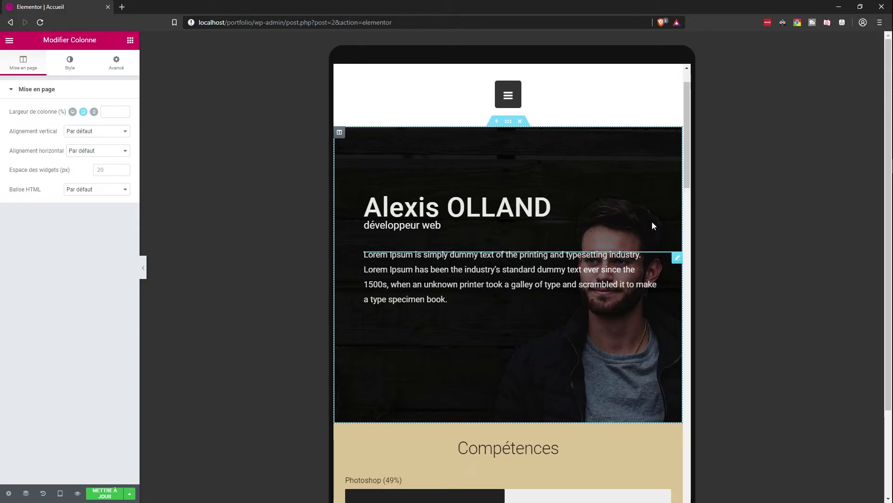
{"action": "left_click", "coordinate": [632, 208]}
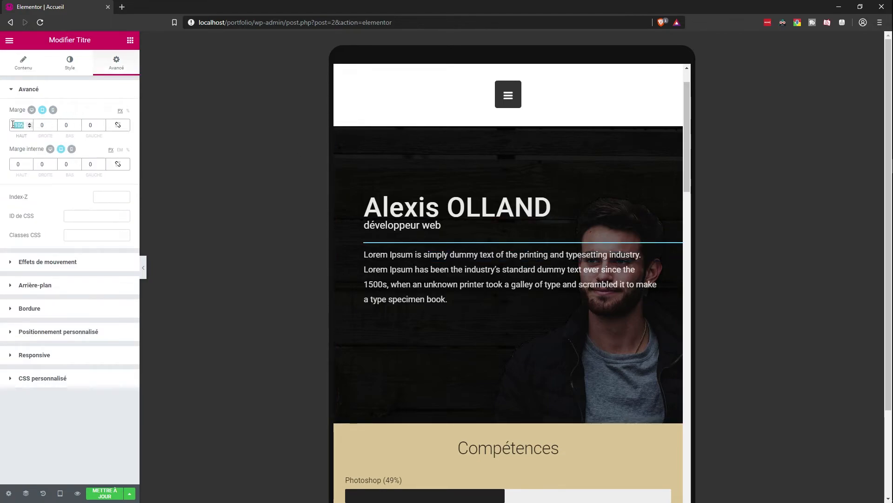
{"action": "key", "text": "BackSpace"}
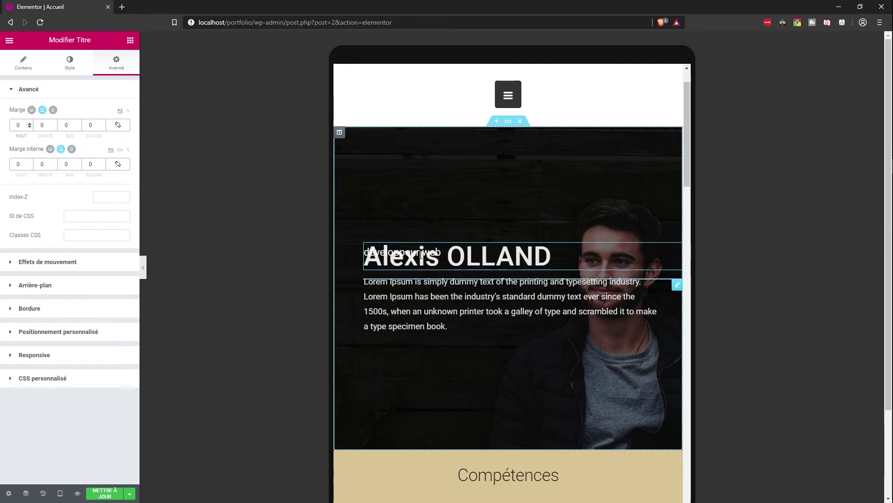
Step: Set the tablet top margin of the hero's "développeur web" text to -23 and all its paddings to 0
{"action": "left_click", "coordinate": [432, 285]}
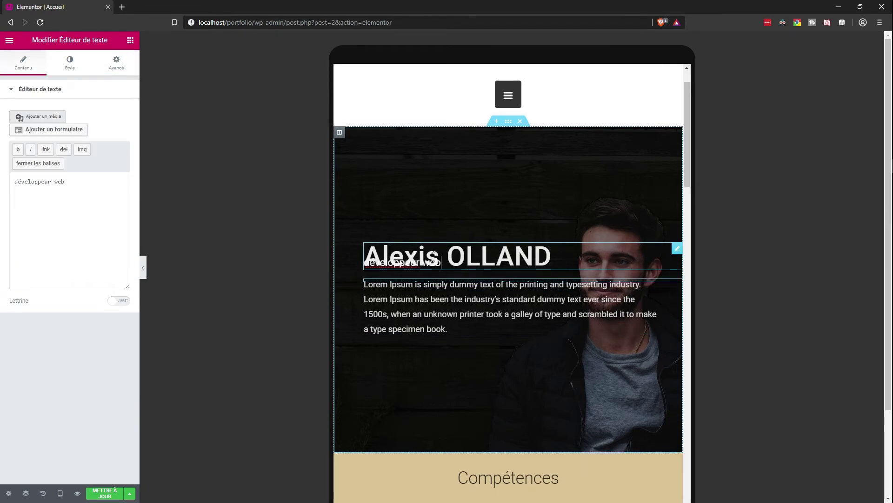
{"action": "left_click", "coordinate": [116, 62]}
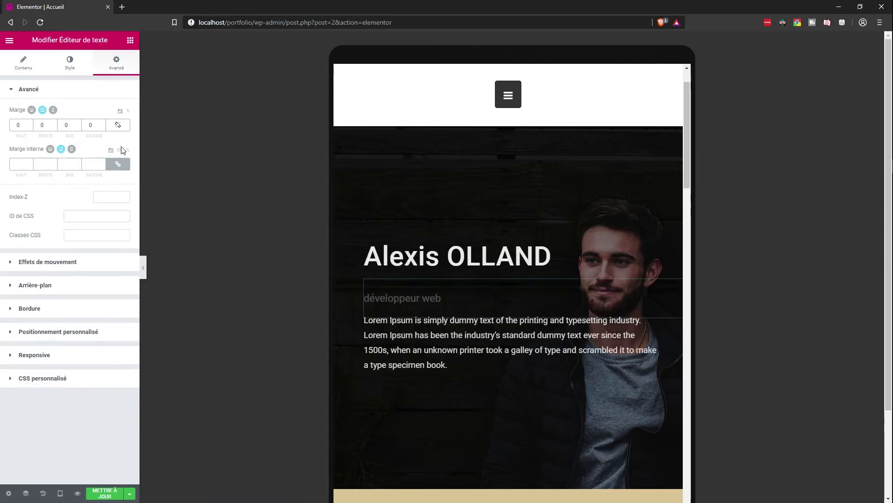
{"action": "left_click", "coordinate": [30, 127]}
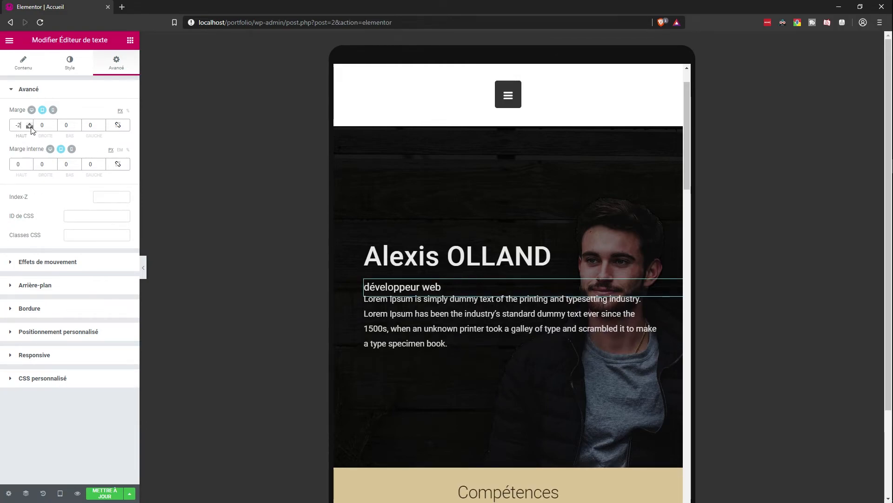
{"action": "left_click", "coordinate": [31, 127]}
{"action": "left_click", "coordinate": [30, 127]}
{"action": "left_click", "coordinate": [30, 127]}
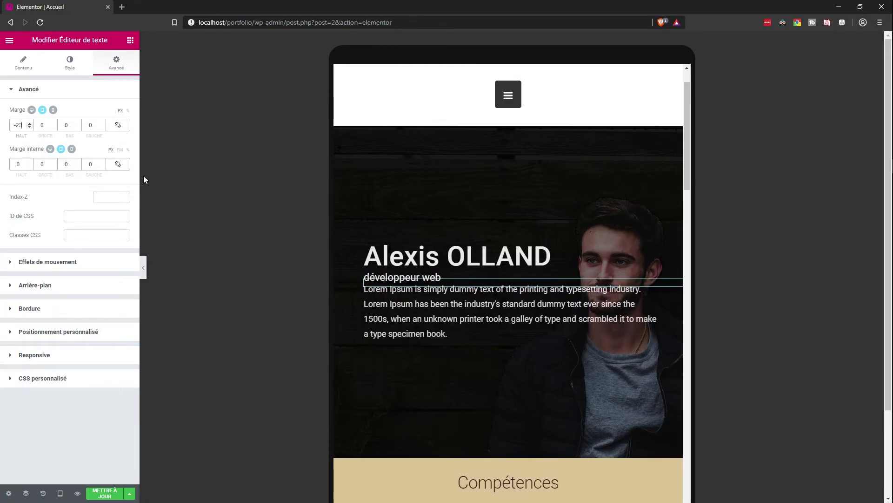
Step: Unlink the tablet margins of the hero's description paragraph and set them all to 0
{"action": "left_click", "coordinate": [676, 304]}
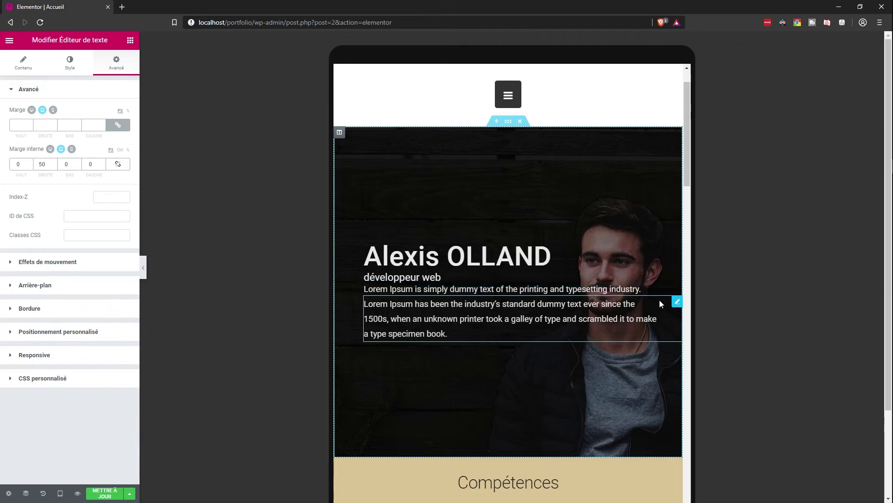
{"action": "left_click", "coordinate": [119, 126]}
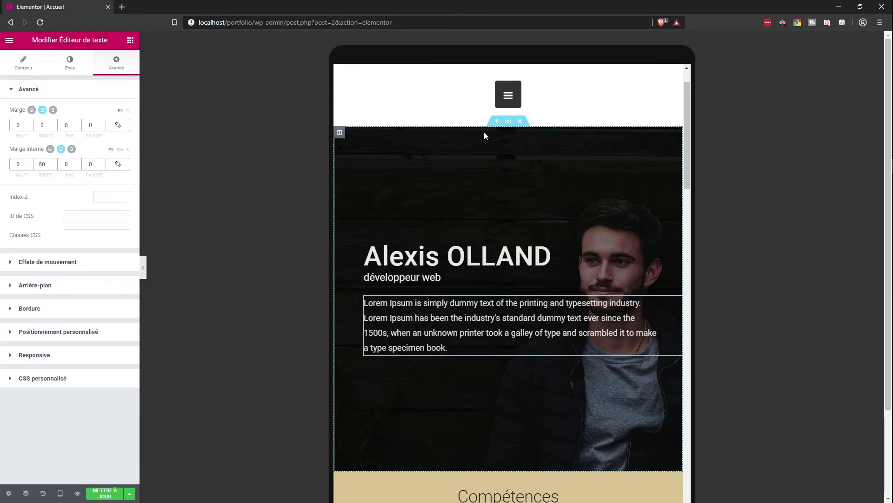
Step: Examine the hero section's height, content position and overflow options, along with its style and advanced spacing settings
{"action": "left_click", "coordinate": [508, 121]}
{"action": "left_click", "coordinate": [24, 63]}
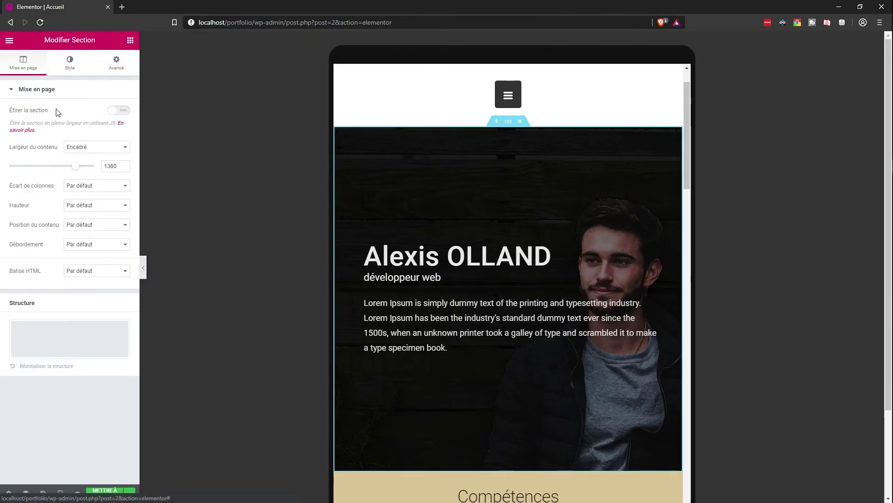
{"action": "left_click", "coordinate": [87, 210]}
{"action": "left_click", "coordinate": [88, 207]}
{"action": "left_click", "coordinate": [89, 225]}
{"action": "left_click", "coordinate": [87, 245]}
{"action": "left_click", "coordinate": [90, 226]}
{"action": "left_click", "coordinate": [88, 233]}
{"action": "left_click", "coordinate": [69, 61]}
{"action": "left_click", "coordinate": [113, 70]}
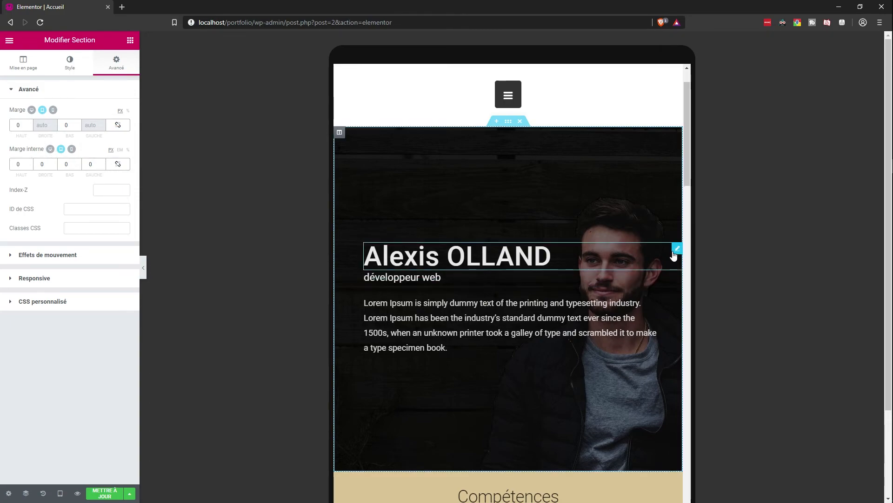
Step: Set the tablet top margin of the hero's large name heading to -44 and update the page
{"action": "left_click", "coordinate": [674, 251]}
{"action": "left_click", "coordinate": [29, 126]}
{"action": "left_click_drag", "start_coordinate": [29, 127], "coordinate": [29, 127]}
{"action": "left_click", "coordinate": [111, 493]}
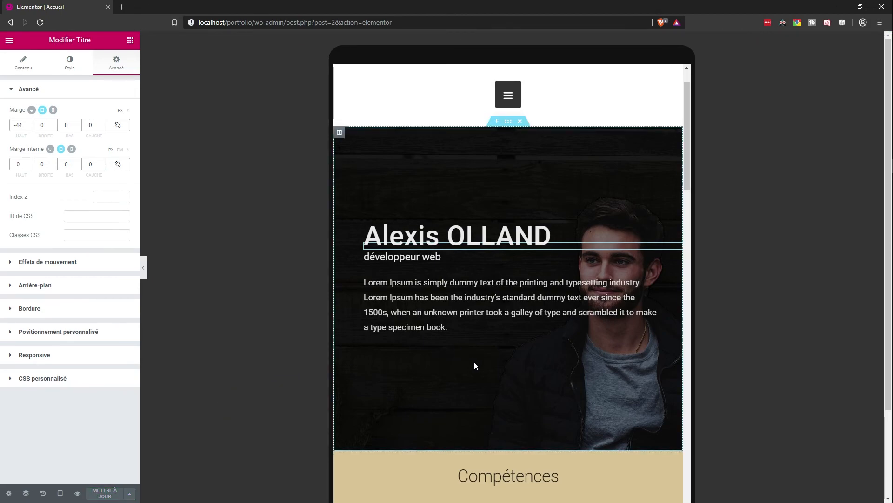
Step: Review the tablet layout of the Compétences and Expérience sections
{"action": "scroll", "coordinate": [475, 362], "scroll_direction": "down", "scroll_amount": 5}
{"action": "scroll", "coordinate": [474, 362], "scroll_direction": "down", "scroll_amount": 8}
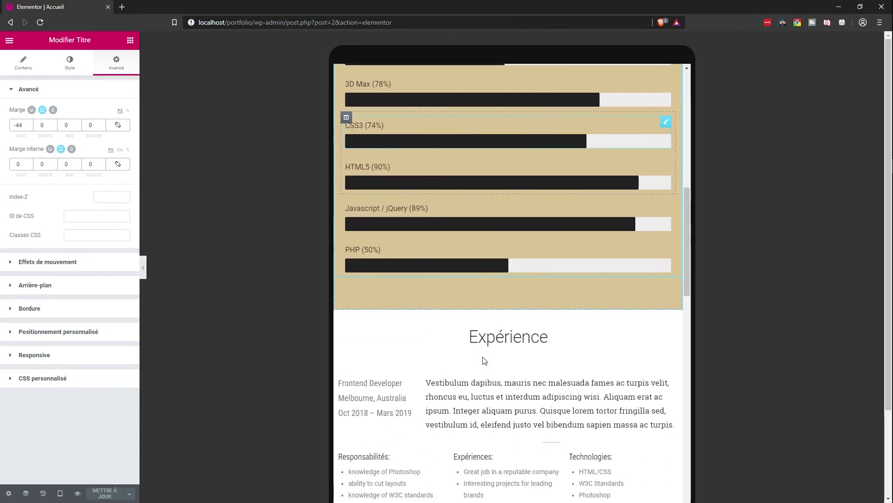
{"action": "scroll", "coordinate": [484, 361], "scroll_direction": "down", "scroll_amount": 4}
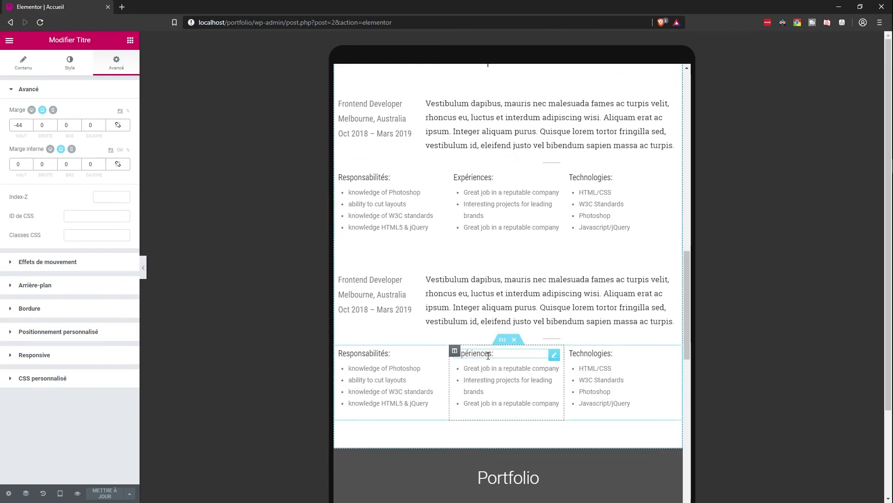